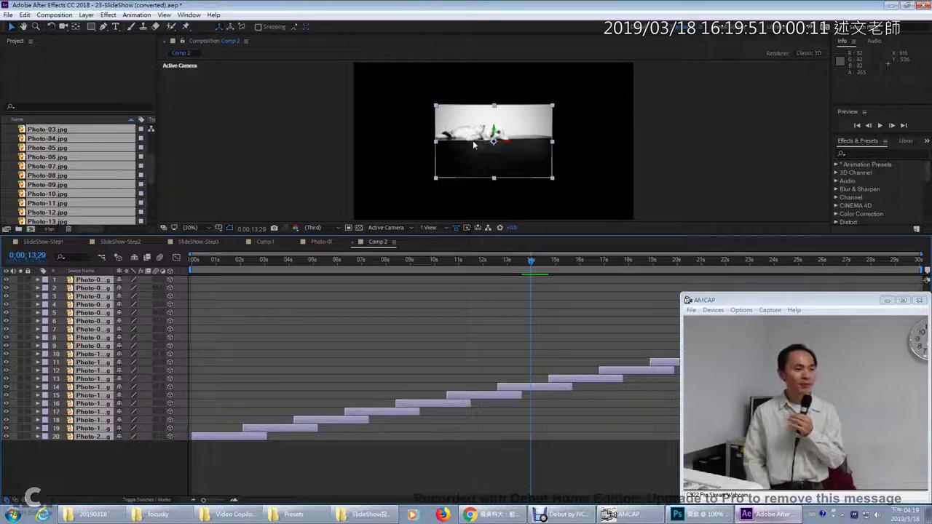
Add a new camera layer to Comp 2 with the settings offered
{"action": "left_click", "coordinate": [86, 15]}
{"action": "mouse_move", "coordinate": [108, 14]}
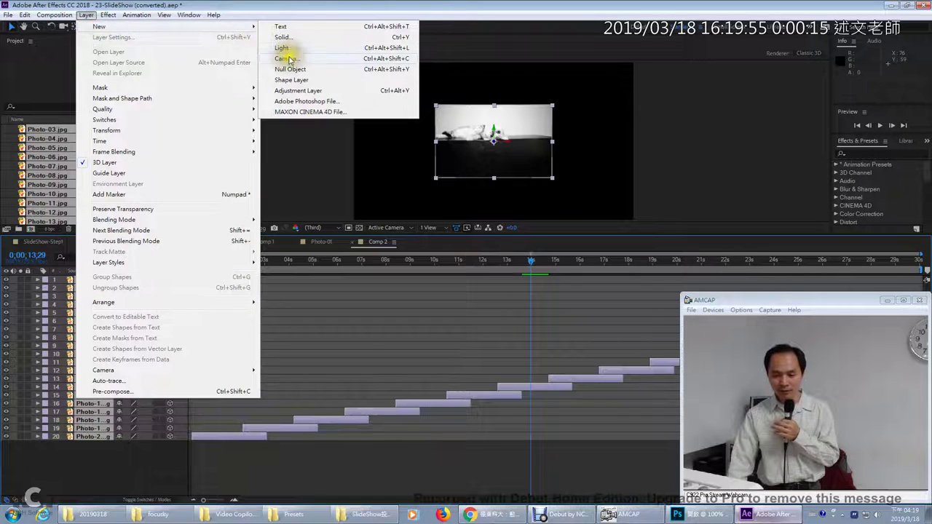
{"action": "left_click", "coordinate": [290, 58]}
{"action": "left_click", "coordinate": [558, 360]}
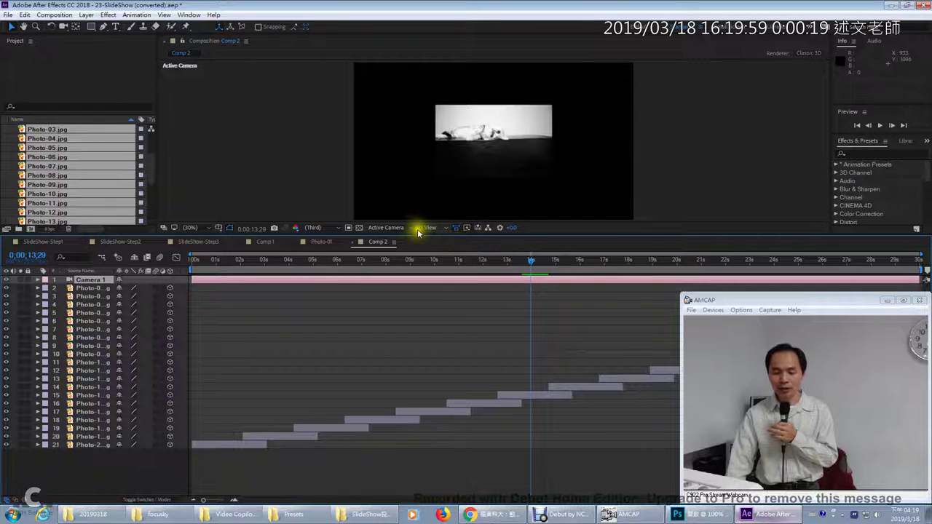
Show the composition in two side-by-side views and enlarge the viewer so the Top view shows the whole camera
{"action": "left_click", "coordinate": [424, 228]}
{"action": "left_click", "coordinate": [434, 252]}
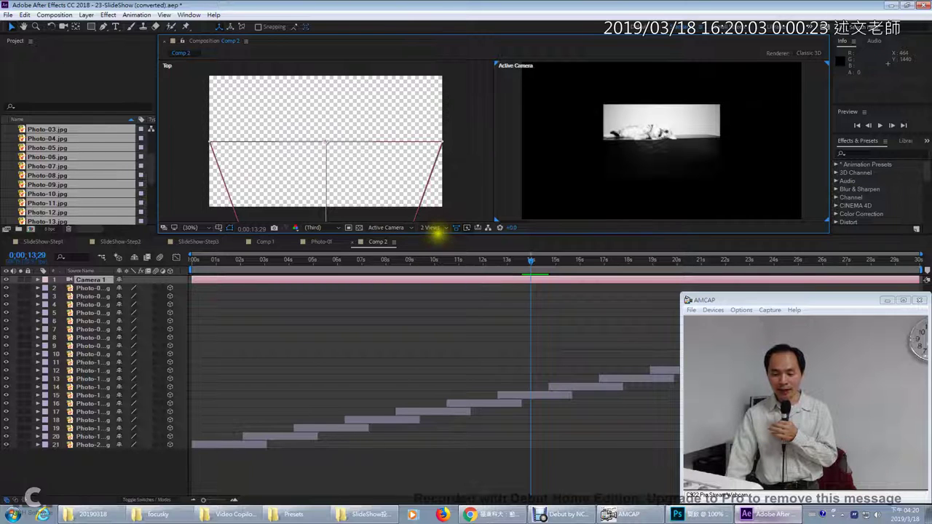
{"action": "left_click_drag", "start_coordinate": [435, 233], "coordinate": [430, 323]}
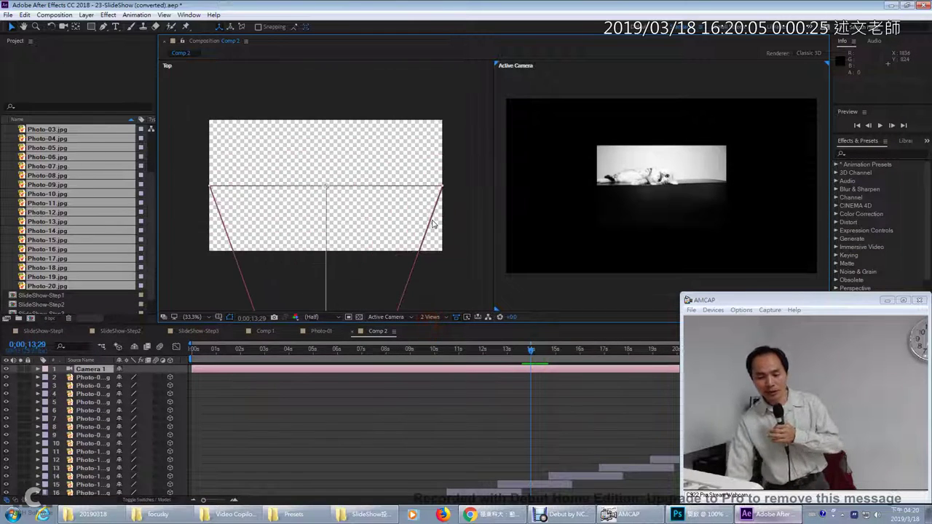
{"action": "scroll", "coordinate": [444, 187], "scroll_direction": "down", "scroll_amount": 2}
{"action": "left_click_drag", "start_coordinate": [441, 255], "coordinate": [441, 173]}
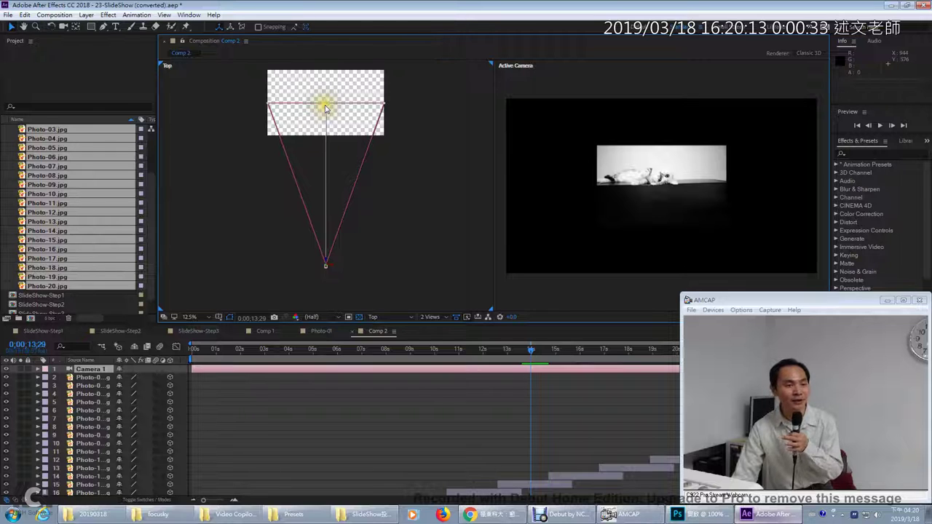
Move the camera in the Top view to about 2755, 540, -2116 so it views the photos at an angle
{"action": "left_click", "coordinate": [347, 283]}
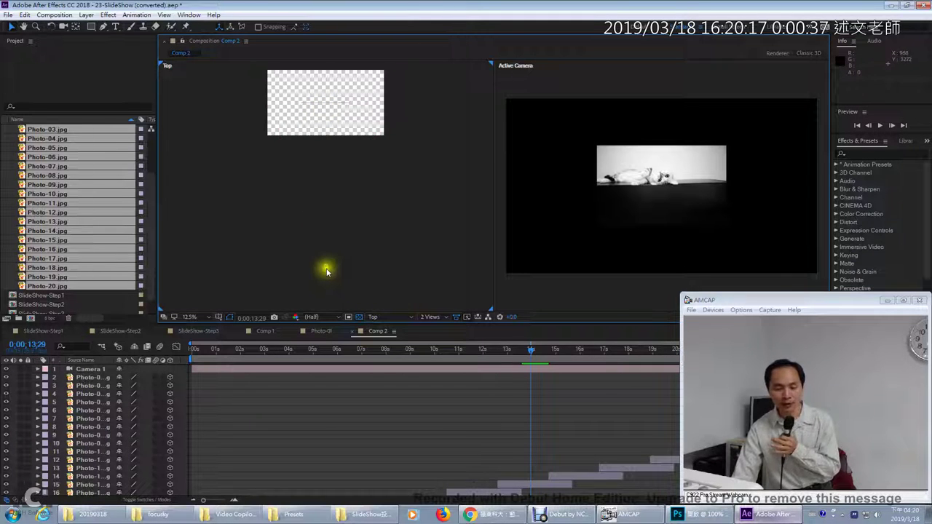
{"action": "left_click_drag", "start_coordinate": [326, 268], "coordinate": [436, 232]}
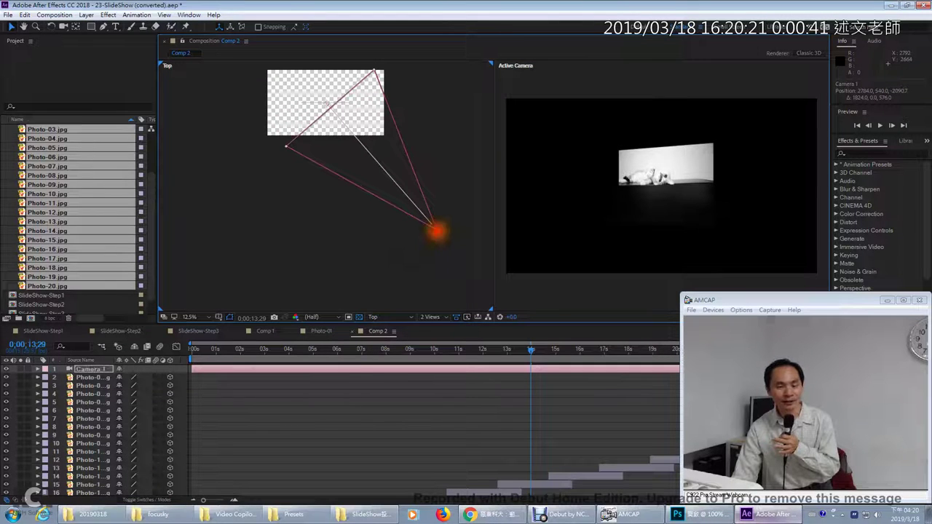
{"action": "left_click_drag", "start_coordinate": [196, 349], "coordinate": [215, 341]}
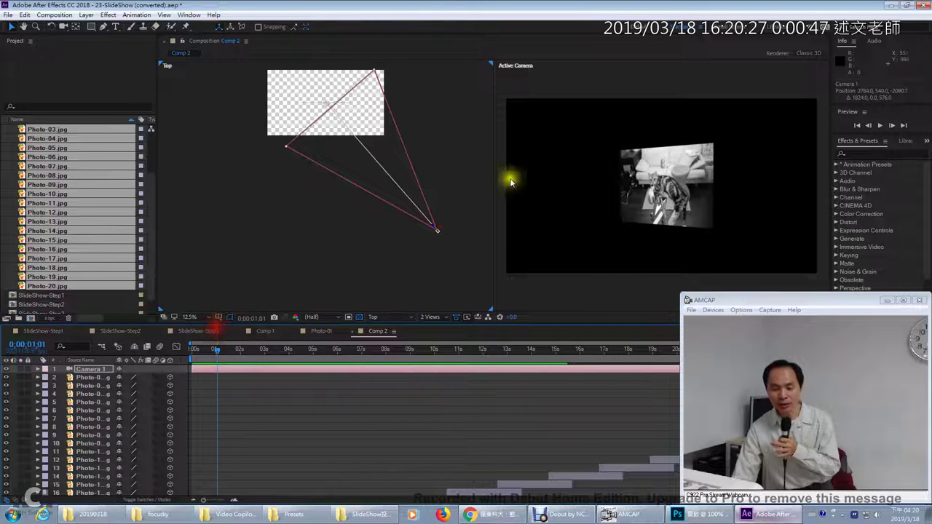
{"action": "mouse_move", "coordinate": [443, 227]}
{"action": "left_mouse_down"}
{"action": "mouse_move", "coordinate": [476, 200]}
{"action": "mouse_move", "coordinate": [430, 235]}
{"action": "mouse_move", "coordinate": [466, 201]}
{"action": "mouse_move", "coordinate": [437, 227]}
{"action": "left_mouse_up"}
Apply the Video Copilot VC Reflect effect to all 20 photo layers
{"action": "left_click", "coordinate": [91, 378]}
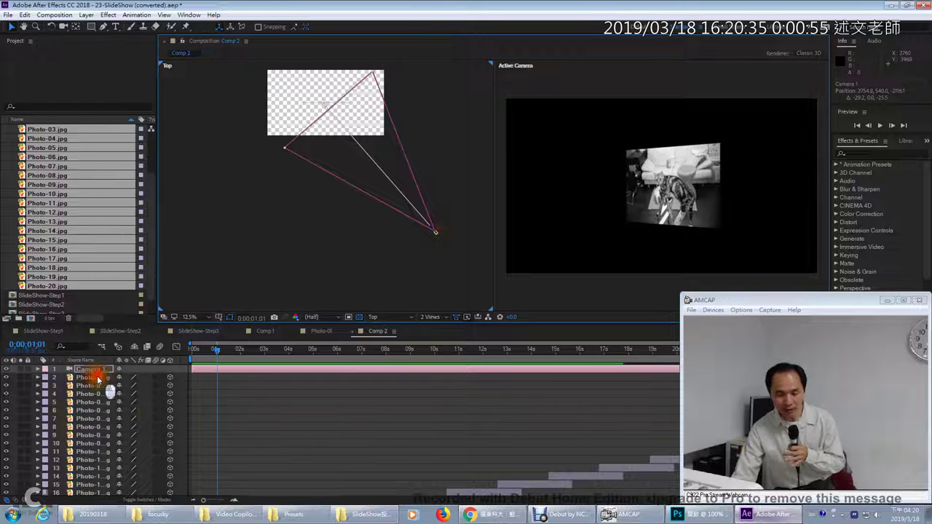
{"action": "scroll", "coordinate": [75, 484], "scroll_direction": "down", "scroll_amount": 3}
{"action": "left_click", "coordinate": [78, 491], "text": "shift"}
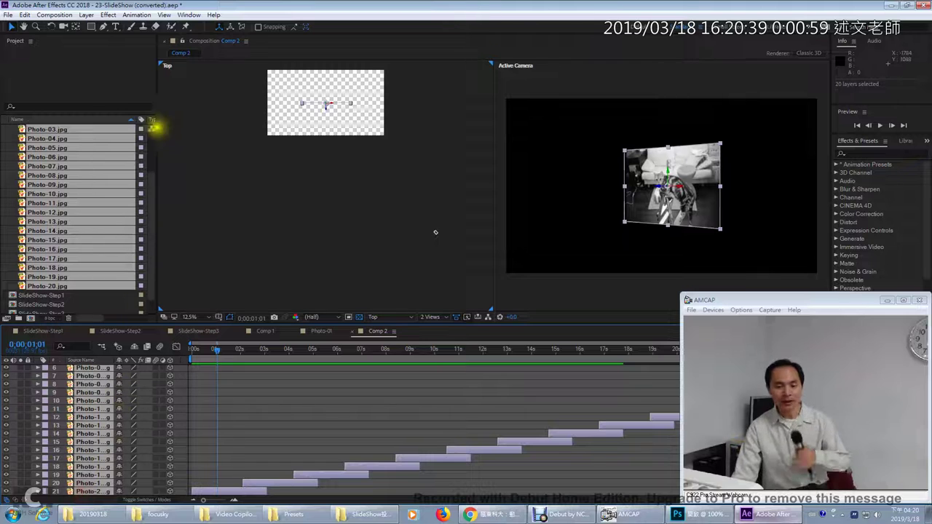
{"action": "left_click", "coordinate": [108, 15]}
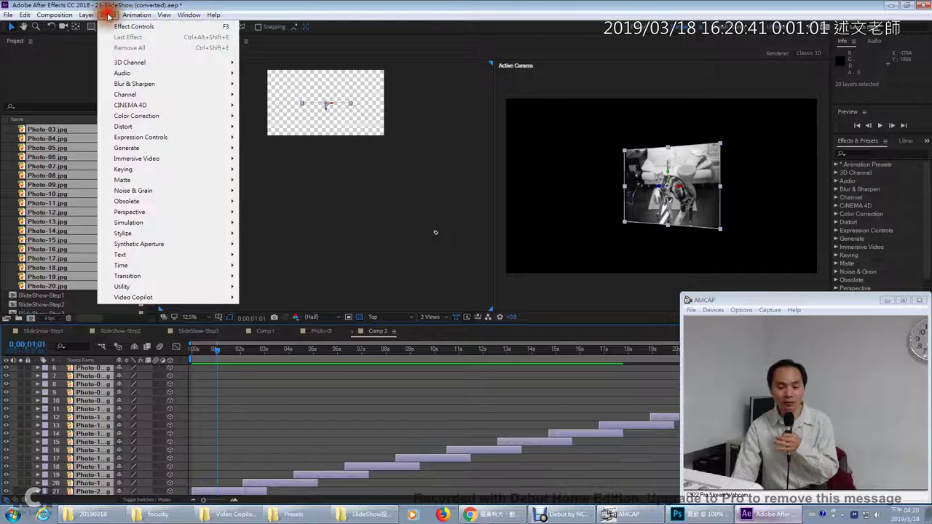
{"action": "mouse_move", "coordinate": [168, 297]}
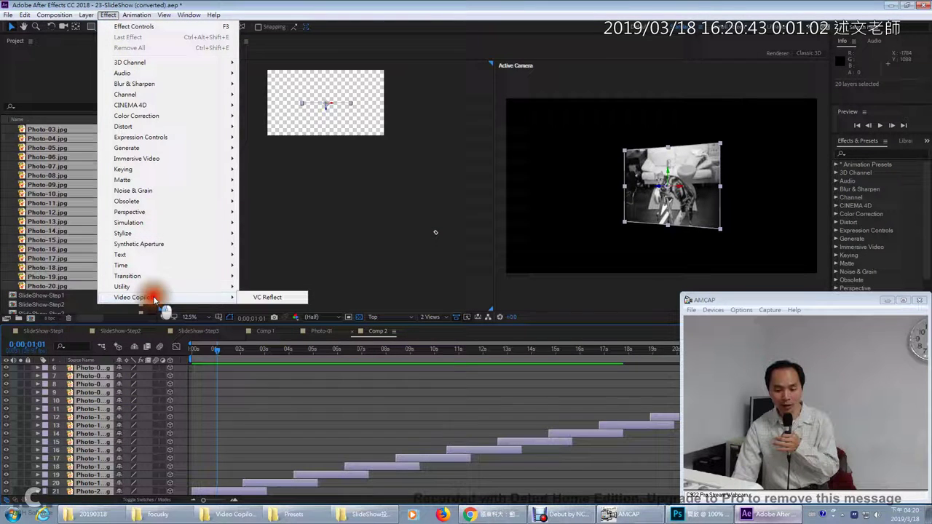
{"action": "left_click", "coordinate": [270, 297]}
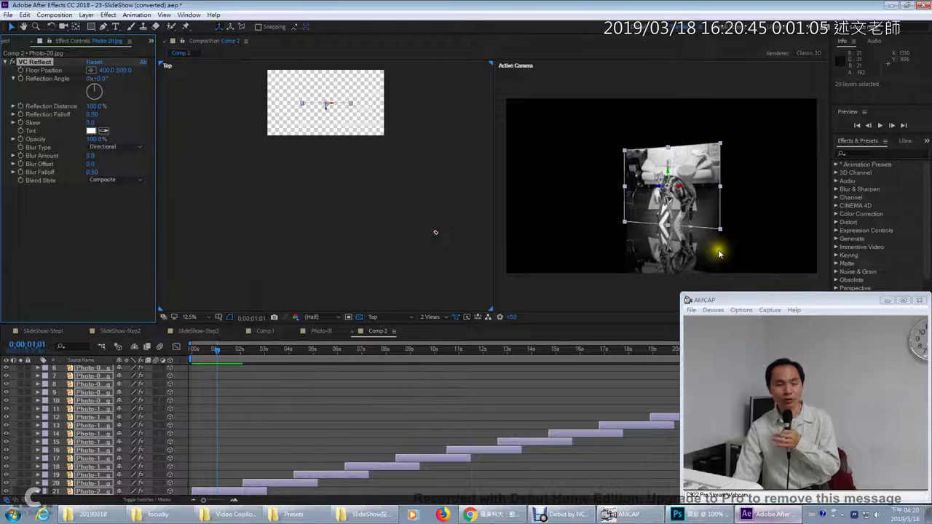
Select Photo-18.jpg at 0;00;05;15 and turn off the transparency grid in the Top view
{"action": "left_click_drag", "start_coordinate": [220, 353], "coordinate": [331, 348]}
{"action": "left_click", "coordinate": [437, 233]}
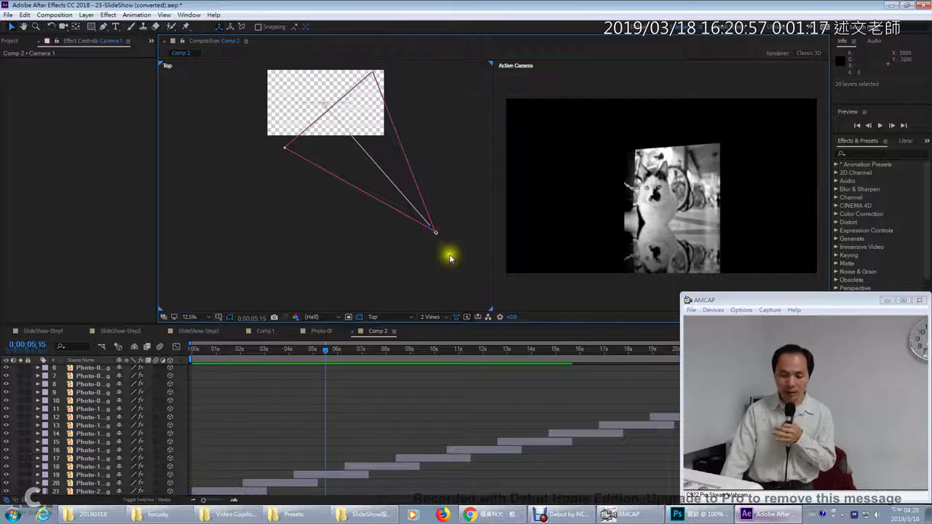
{"action": "left_click", "coordinate": [84, 493]}
{"action": "left_click", "coordinate": [84, 476]}
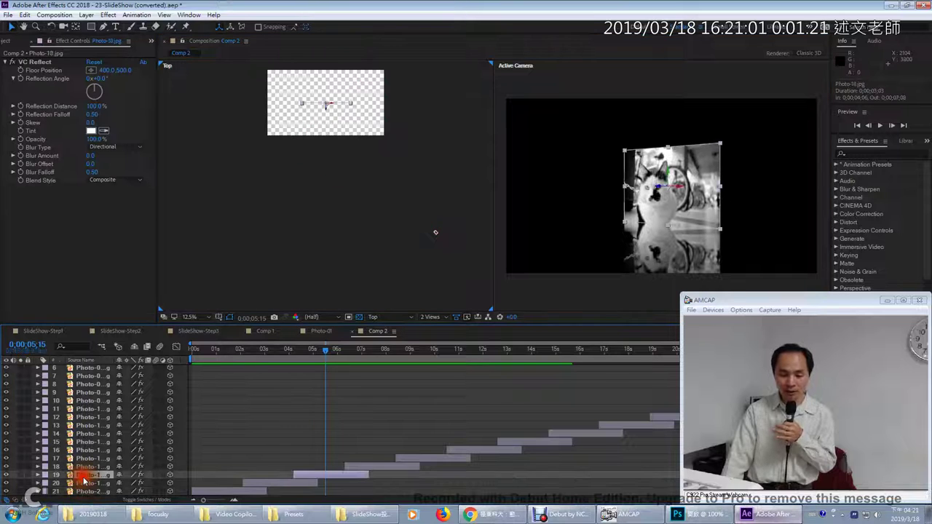
{"action": "scroll", "coordinate": [338, 100], "scroll_direction": "up", "scroll_amount": 4}
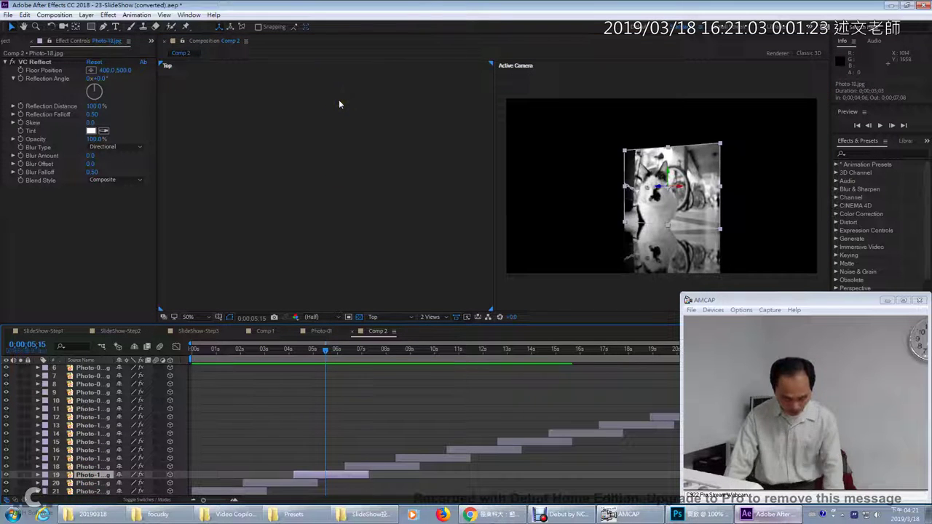
{"action": "left_click_drag", "start_coordinate": [339, 104], "coordinate": [370, 290]}
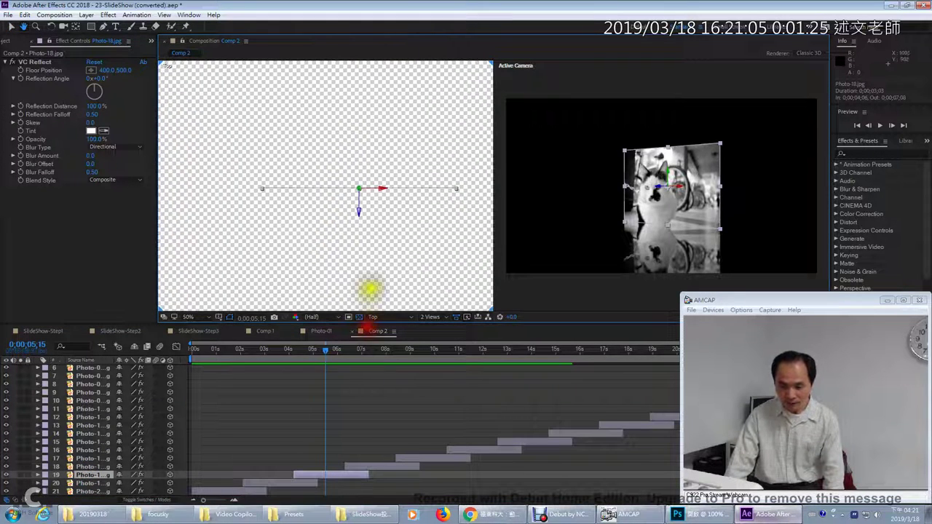
{"action": "key", "text": "v"}
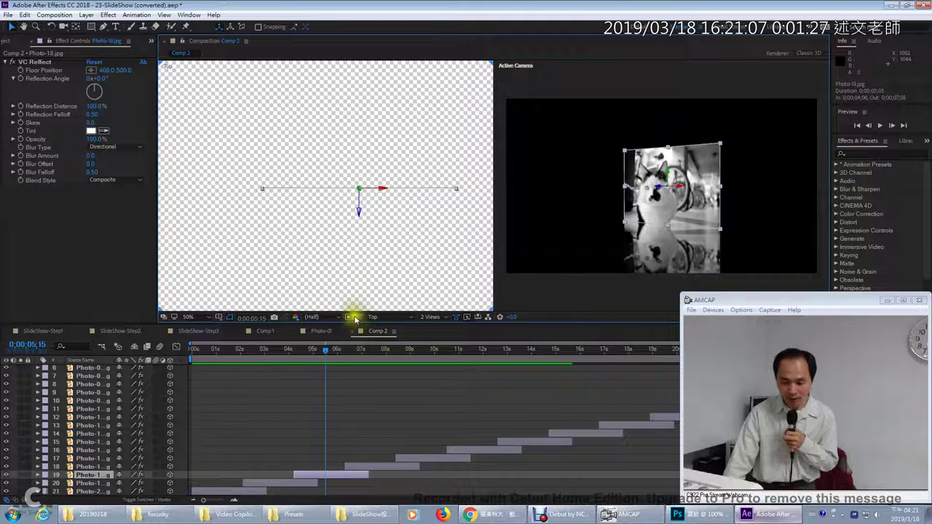
{"action": "left_click", "coordinate": [362, 318]}
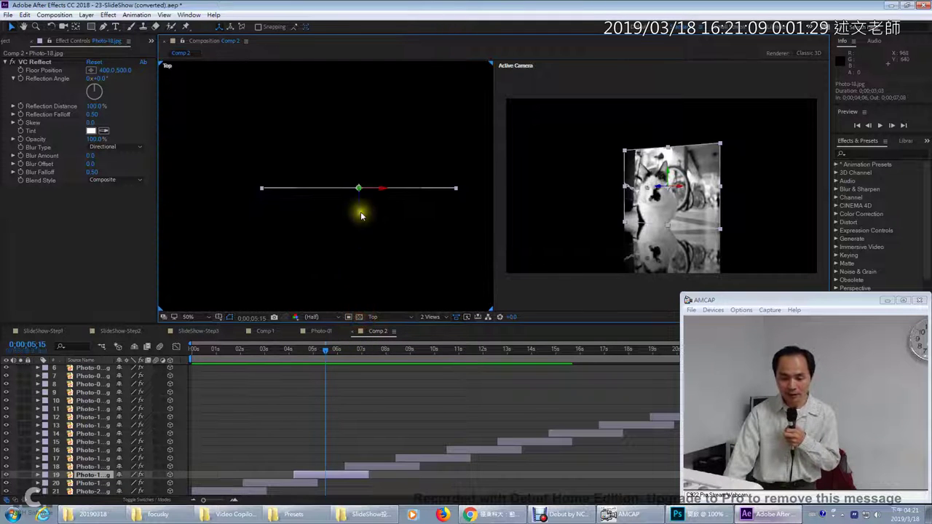
Go to 0;00;04;10 and push Photo-19.jpg back along the Z axis to about 490 in the Top view
{"action": "left_click", "coordinate": [257, 486]}
{"action": "left_click", "coordinate": [321, 353]}
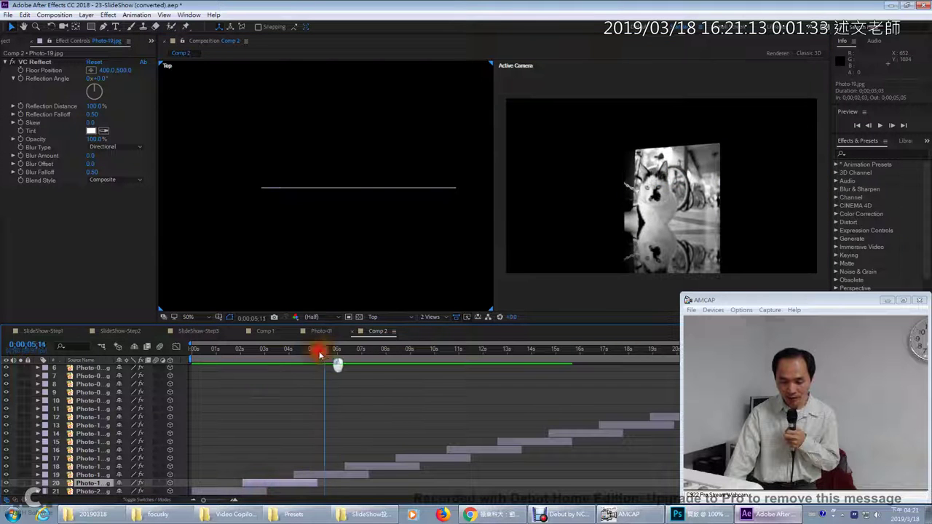
{"action": "left_click_drag", "start_coordinate": [321, 353], "coordinate": [298, 353]}
{"action": "left_click_drag", "start_coordinate": [359, 212], "coordinate": [368, 93]}
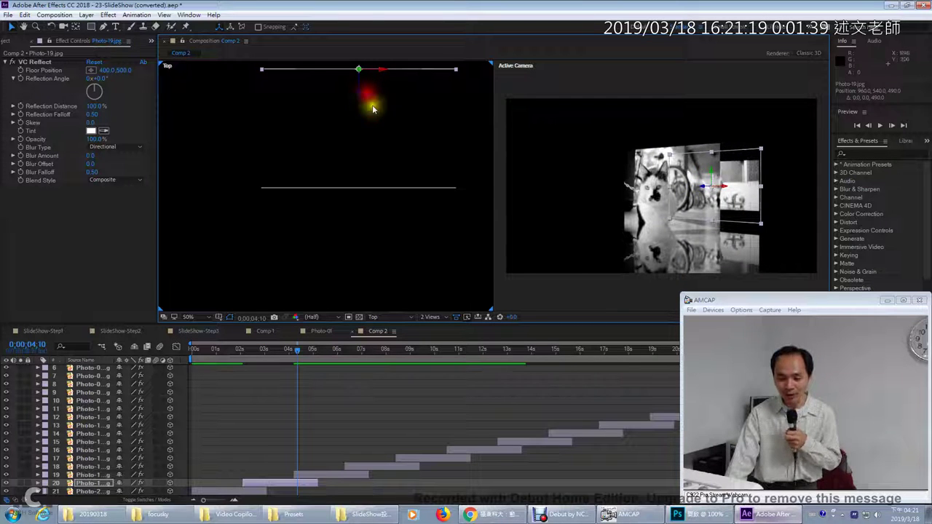
Go to 0;00;04;28 and push Photo-18.jpg back along the Z axis to about 1128 in the Top view
{"action": "left_click_drag", "start_coordinate": [380, 138], "coordinate": [358, 264]}
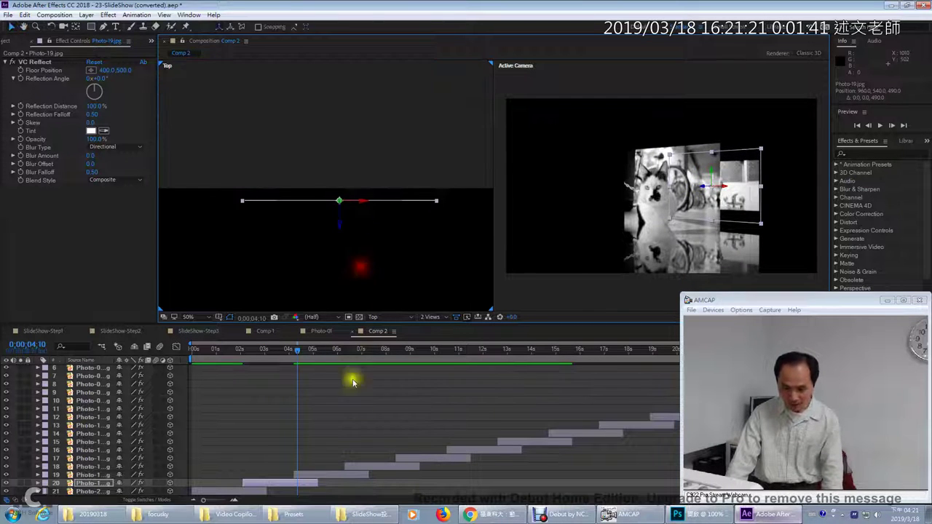
{"action": "left_click", "coordinate": [349, 475]}
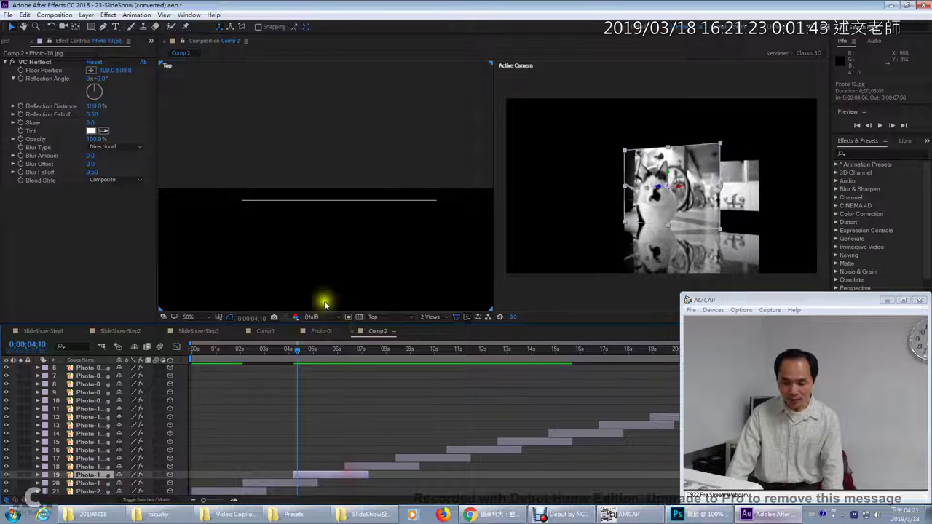
{"action": "left_click_drag", "start_coordinate": [296, 349], "coordinate": [310, 349]}
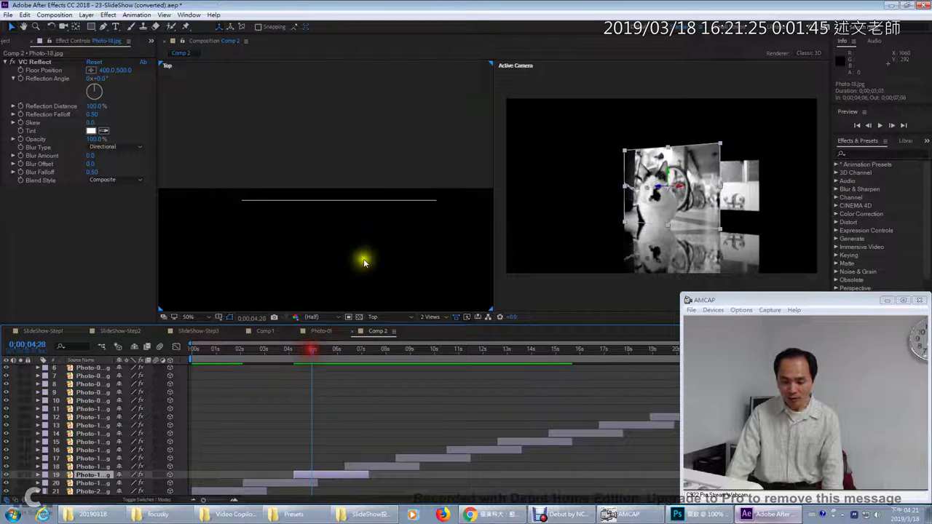
{"action": "scroll", "coordinate": [363, 258], "scroll_direction": "down", "scroll_amount": 2}
{"action": "left_click_drag", "start_coordinate": [332, 263], "coordinate": [344, 127]}
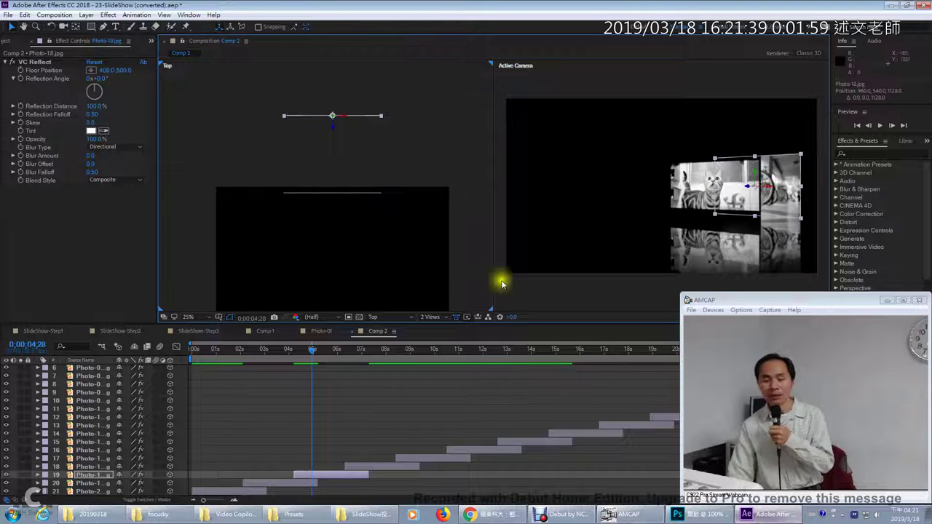
Select the 17 photo layers from Photo-17.jpg up and push them back along the Z axis to about 872
{"action": "left_click", "coordinate": [370, 465]}
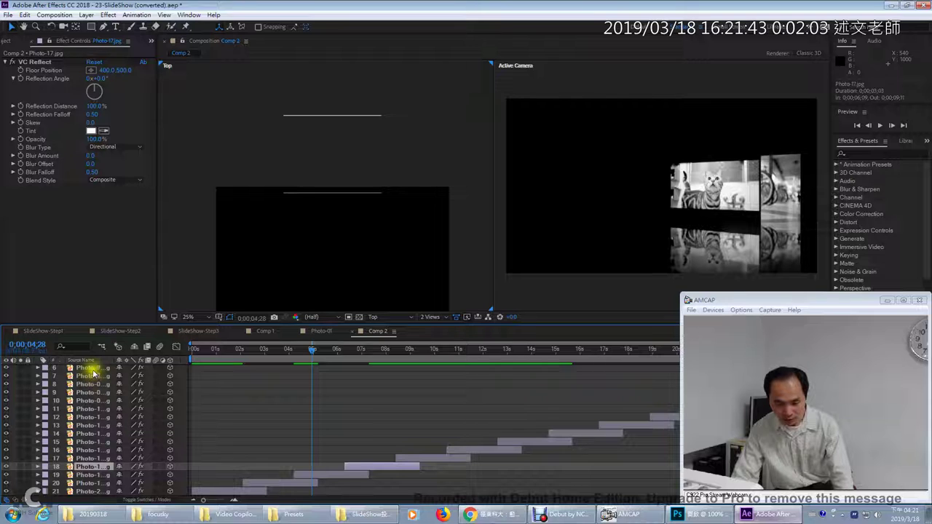
{"action": "scroll", "coordinate": [94, 386], "scroll_direction": "up", "scroll_amount": 3}
{"action": "key", "text": "ctrl+a"}
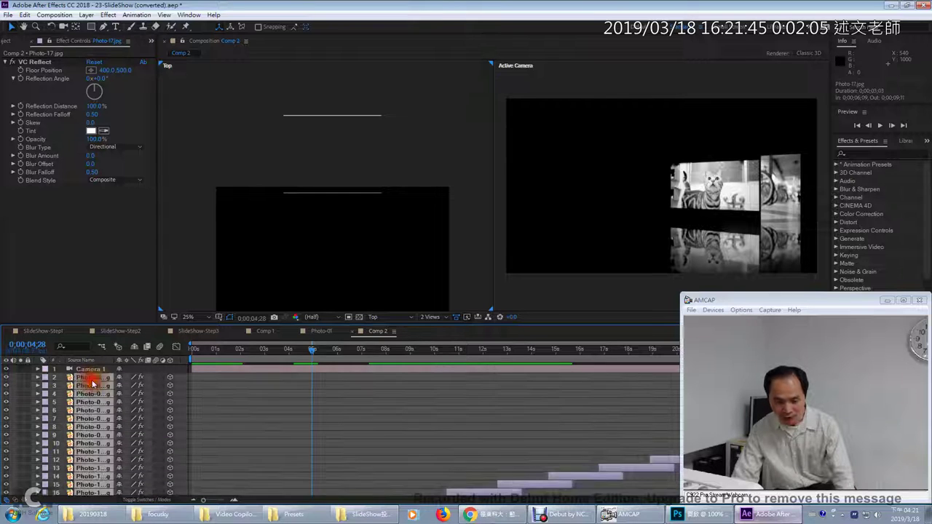
{"action": "key", "text": "comma"}
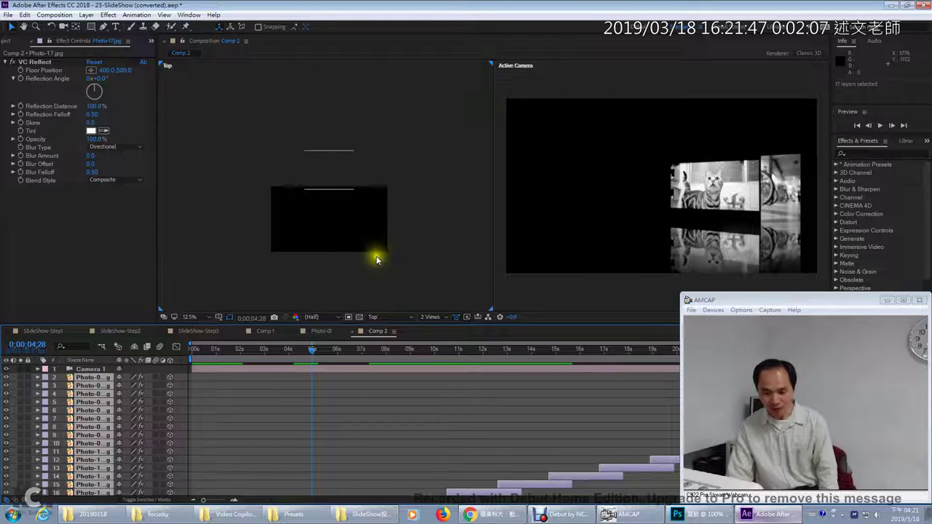
{"action": "left_click_drag", "start_coordinate": [313, 351], "coordinate": [369, 350]}
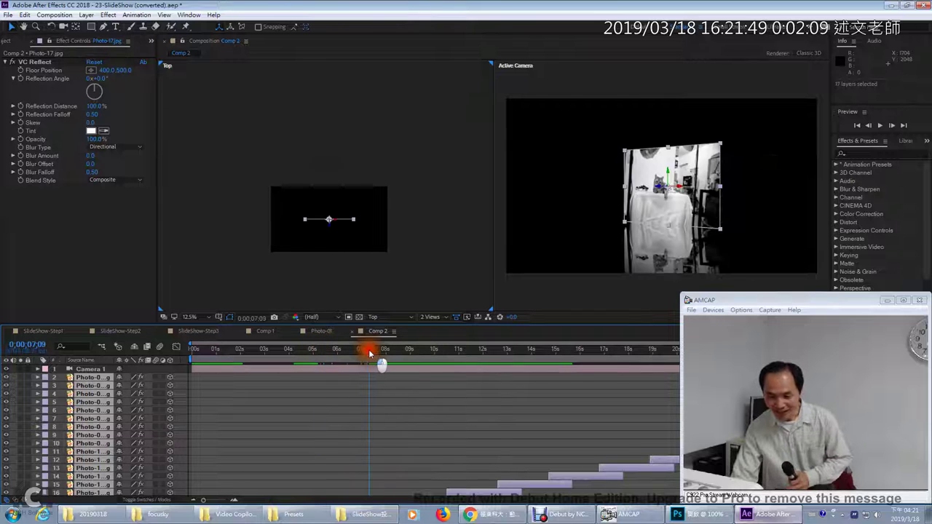
{"action": "left_click_drag", "start_coordinate": [329, 219], "coordinate": [337, 167]}
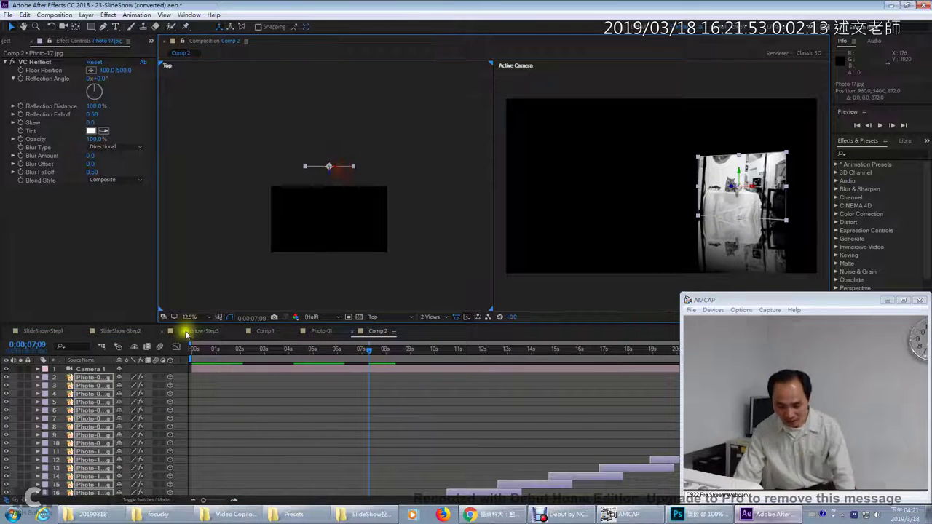
Drop Photo-17.jpg from the selection and push the other 16 photo layers back along the Z axis to about 1728
{"action": "left_click_drag", "start_coordinate": [188, 323], "coordinate": [191, 285]}
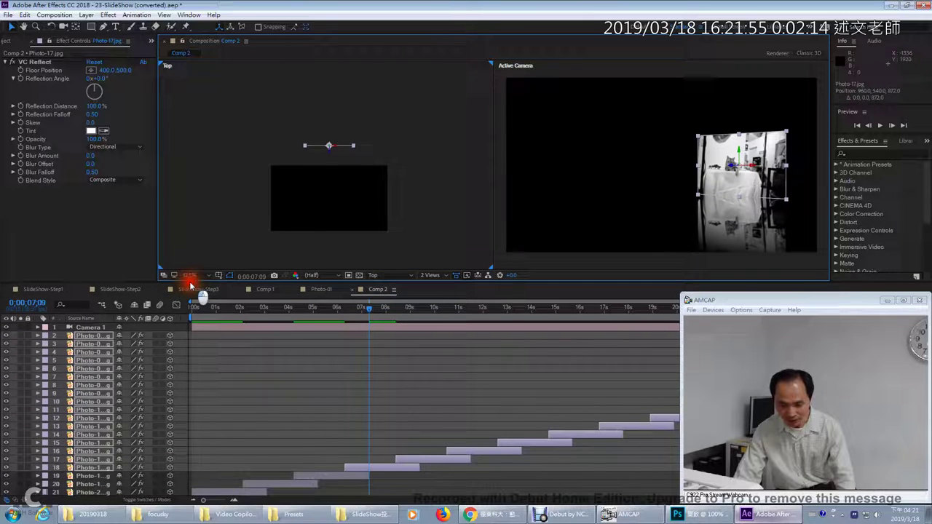
{"action": "left_click", "coordinate": [90, 470], "text": "ctrl"}
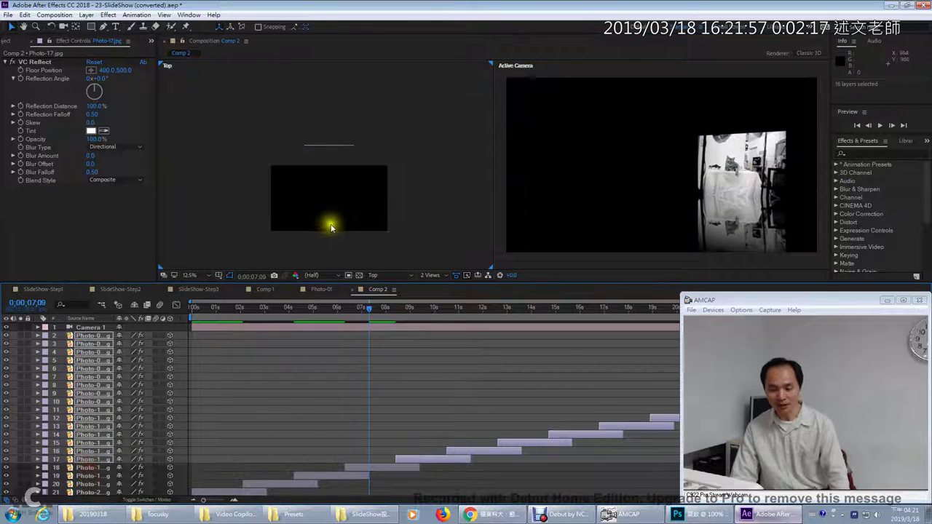
{"action": "left_click_drag", "start_coordinate": [371, 311], "coordinate": [414, 310]}
{"action": "left_click_drag", "start_coordinate": [329, 149], "coordinate": [321, 214]}
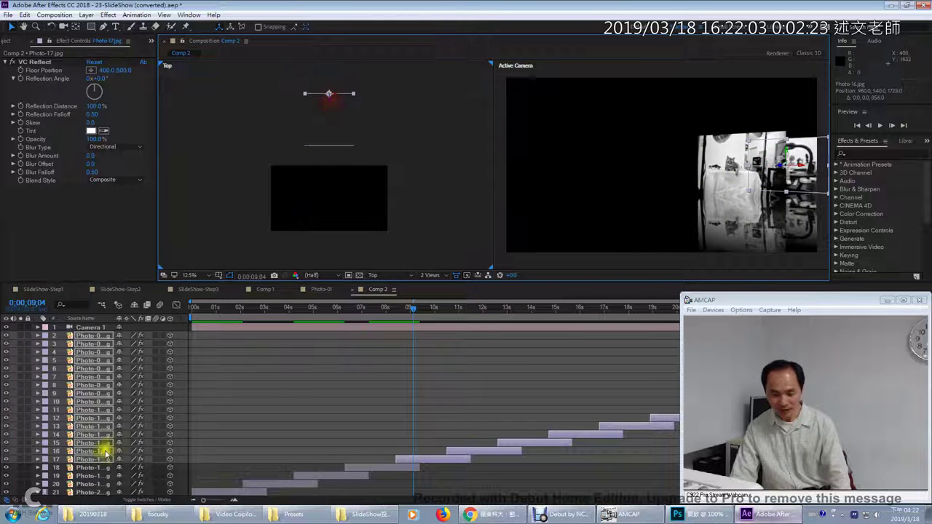
Drop Photo-16.jpg from the selection, go to 0;00;11;09 and push the remaining 15 photo layers back along the Z axis to about 2152
{"action": "left_click", "coordinate": [93, 456], "text": "shift"}
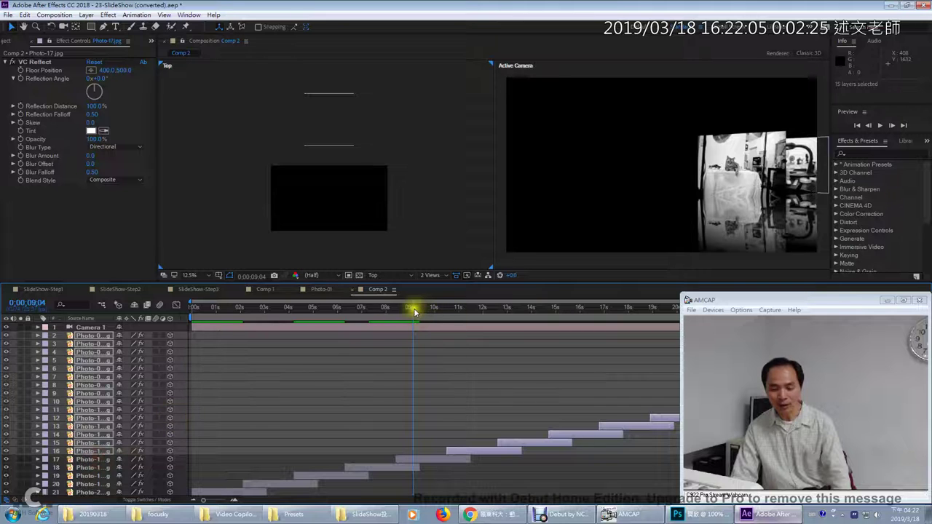
{"action": "left_click_drag", "start_coordinate": [415, 312], "coordinate": [466, 315]}
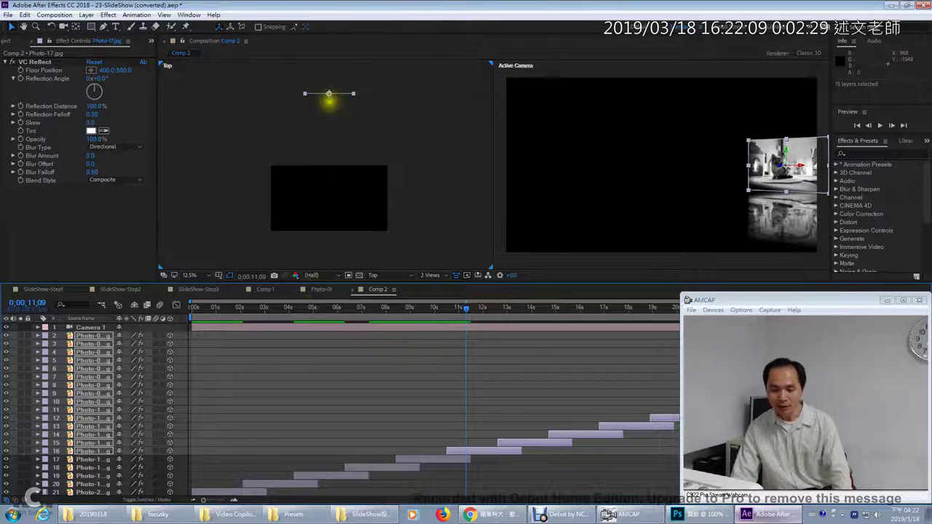
{"action": "left_click_drag", "start_coordinate": [329, 95], "coordinate": [330, 67]}
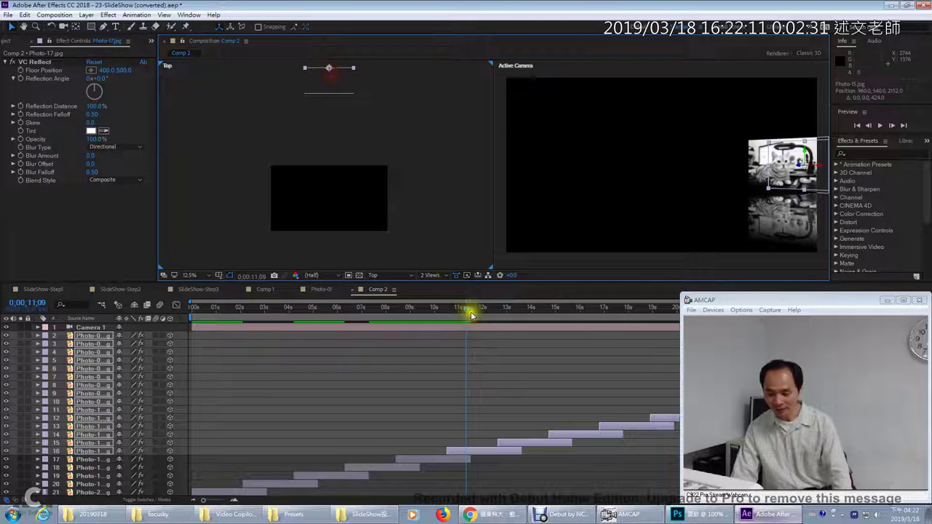
Go to 0;00;13;15, drop Photo-15.jpg from the selection and push the other 14 photo layers back along the Z axis to about 2640
{"action": "left_click_drag", "start_coordinate": [472, 315], "coordinate": [520, 308]}
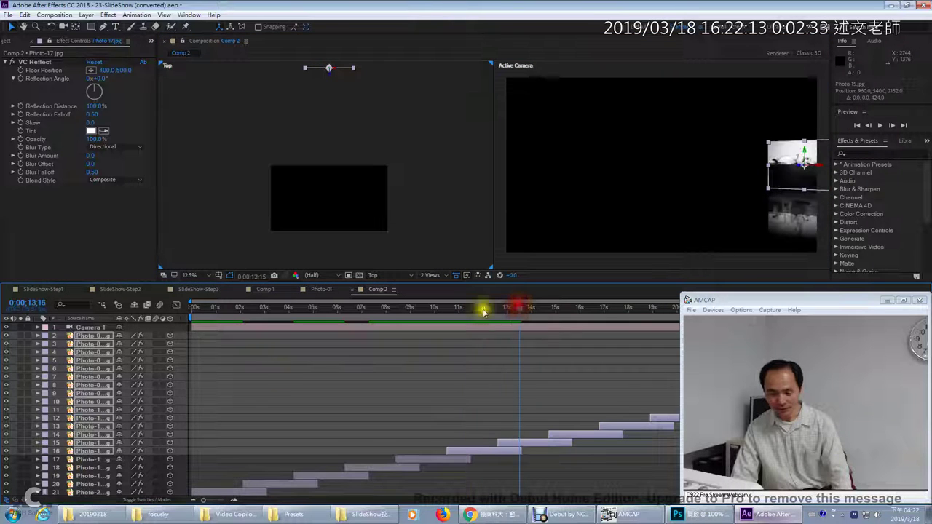
{"action": "left_click", "coordinate": [93, 452], "text": "ctrl"}
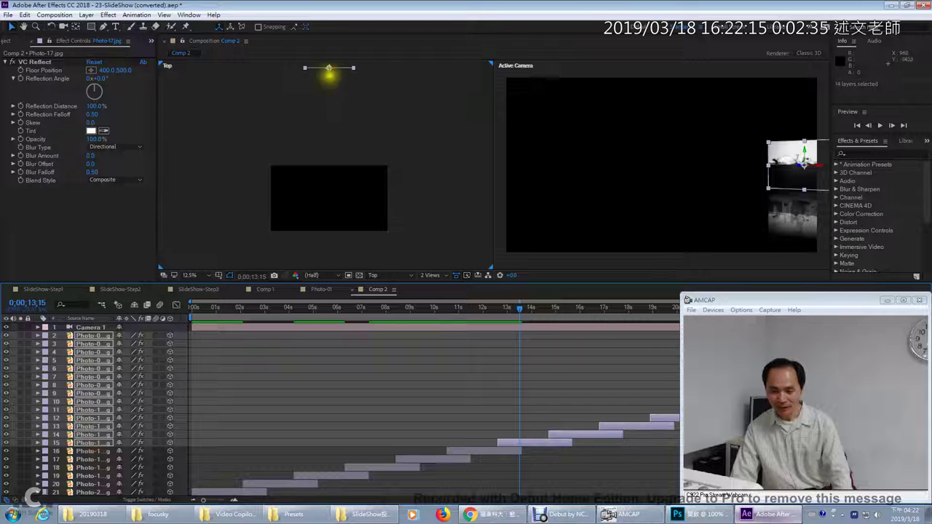
{"action": "left_click_drag", "start_coordinate": [329, 71], "coordinate": [333, 42]}
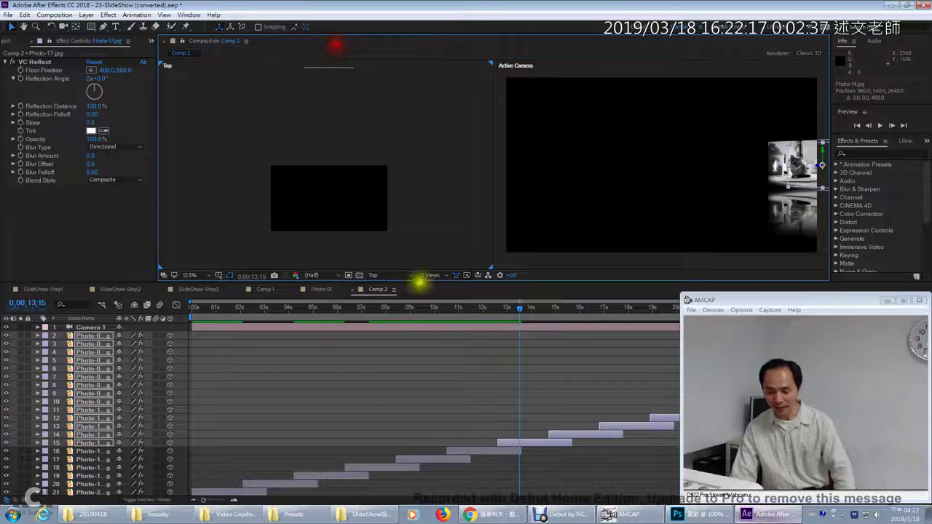
Select all 20 photo layers and set their out points to 0;00;19;20 so that they stay on screen together
{"action": "left_click_drag", "start_coordinate": [198, 308], "coordinate": [210, 354]}
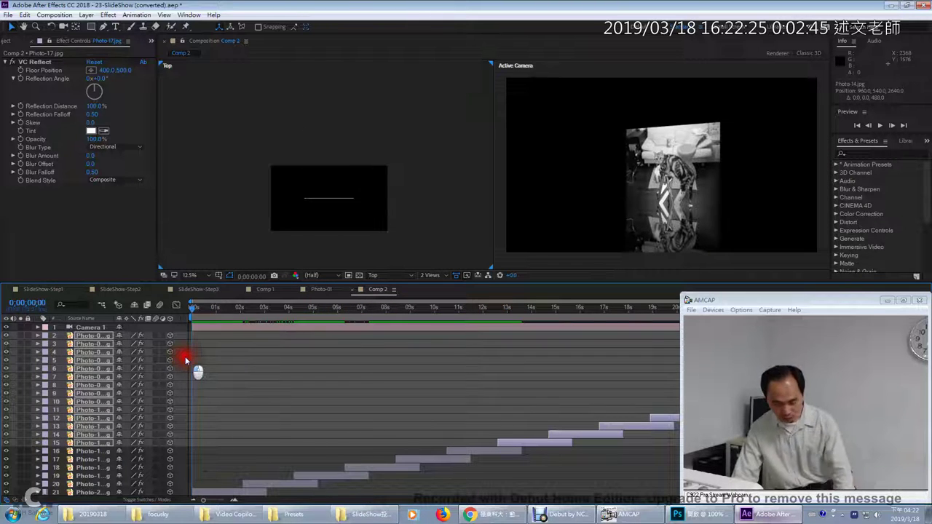
{"action": "left_click", "coordinate": [97, 452]}
{"action": "left_click", "coordinate": [97, 337]}
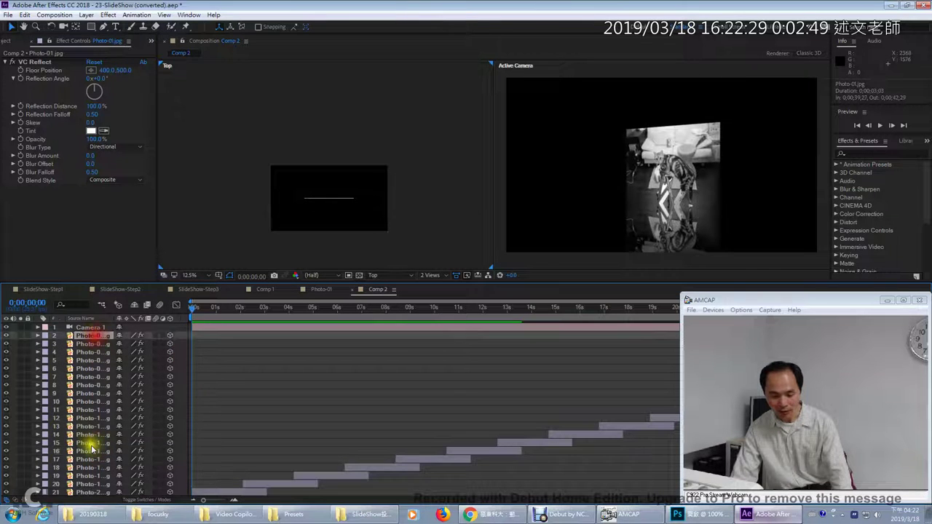
{"action": "left_click", "coordinate": [93, 492], "text": "shift"}
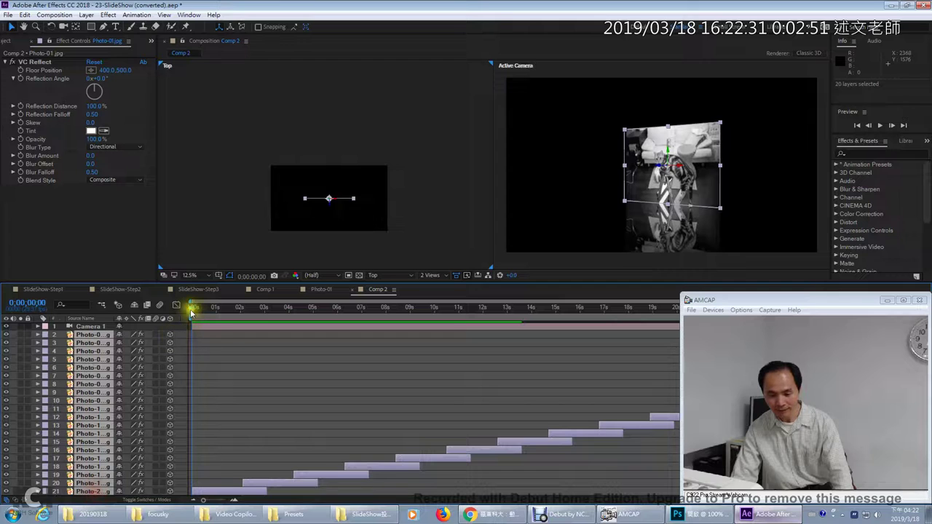
{"action": "left_click_drag", "start_coordinate": [192, 309], "coordinate": [669, 342]}
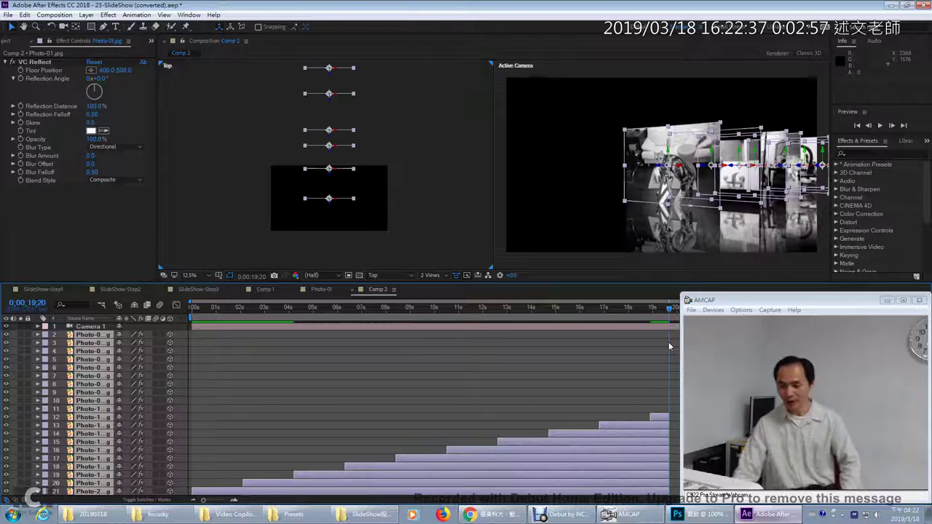
Reposition Camera 1 in the Top view at about 2786, 540, -2089, checking the framing with the photos showing at 0;00;12;00
{"action": "mouse_move", "coordinate": [228, 316]}
{"action": "left_mouse_down"}
{"action": "mouse_move", "coordinate": [218, 312]}
{"action": "mouse_move", "coordinate": [537, 304]}
{"action": "mouse_move", "coordinate": [241, 306]}
{"action": "left_mouse_up"}
{"action": "left_click", "coordinate": [88, 327]}
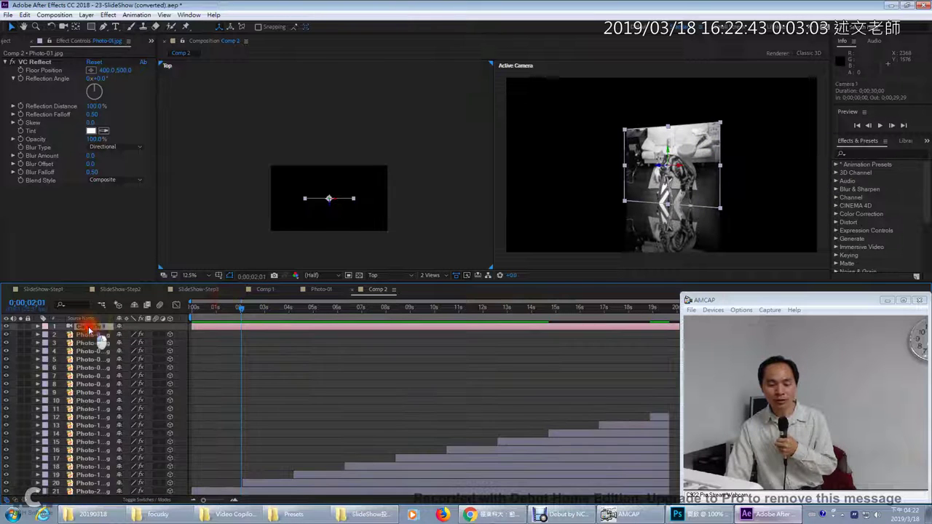
{"action": "left_click_drag", "start_coordinate": [432, 235], "coordinate": [325, 142]}
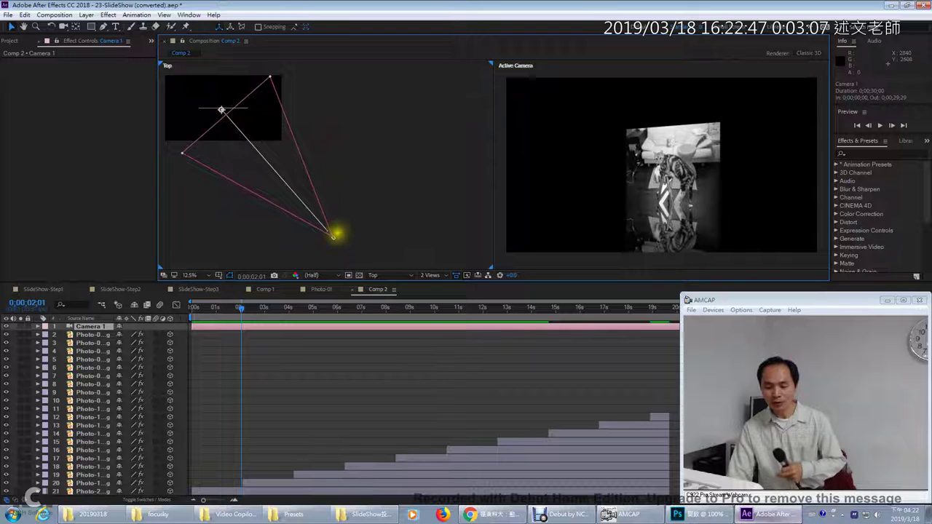
{"action": "left_click_drag", "start_coordinate": [336, 234], "coordinate": [361, 224]}
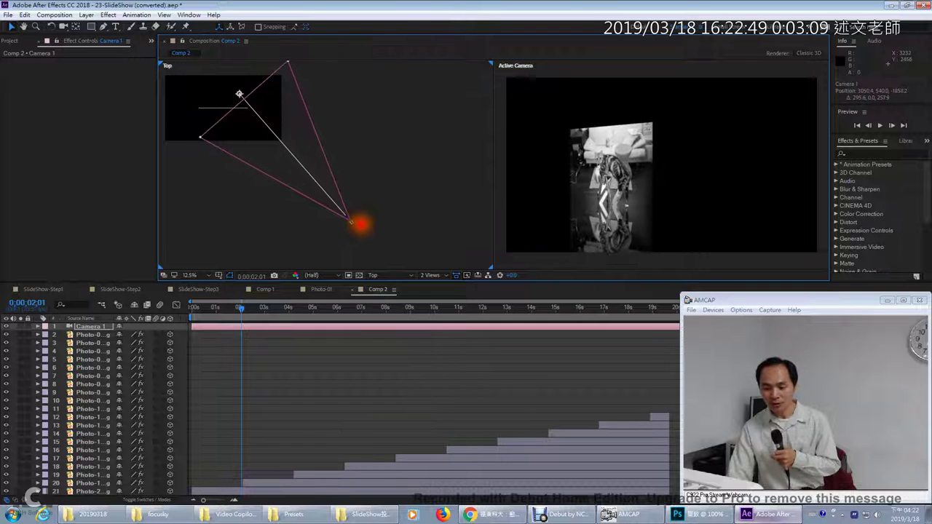
{"action": "left_click", "coordinate": [483, 308]}
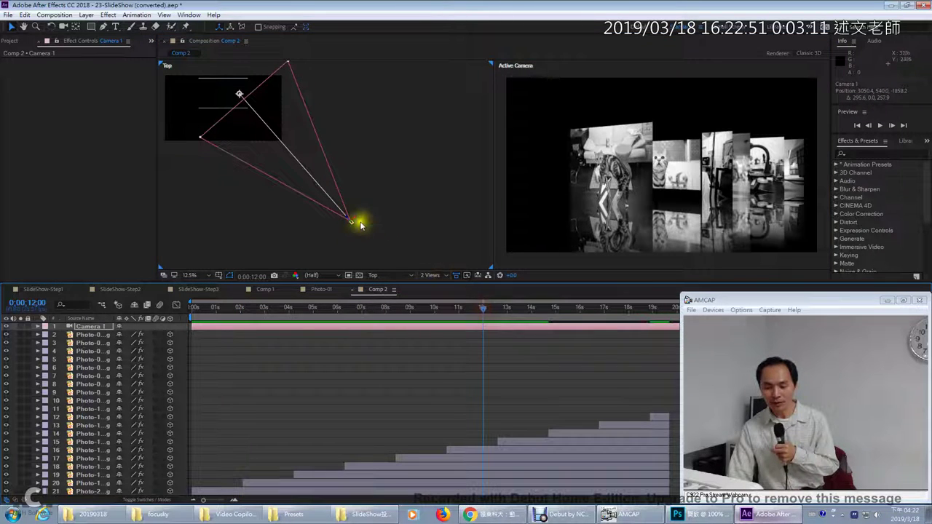
{"action": "left_click_drag", "start_coordinate": [352, 217], "coordinate": [348, 243]}
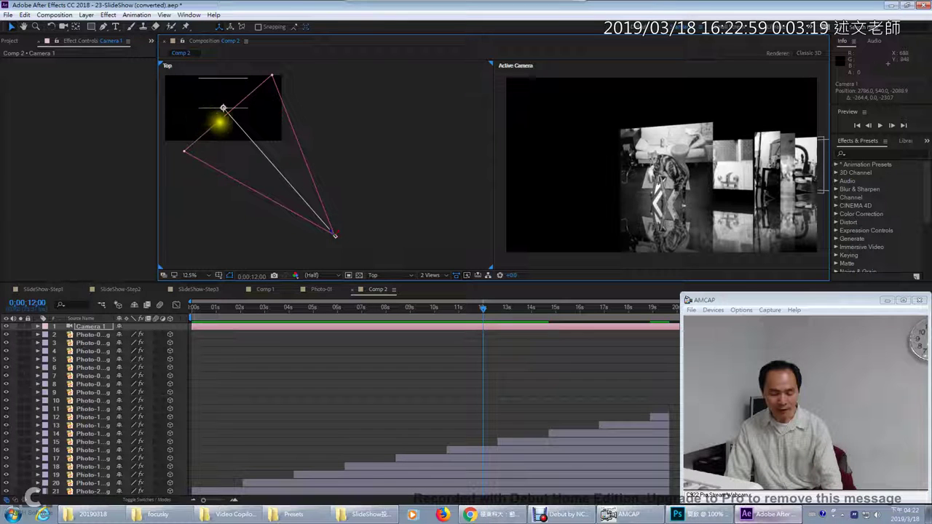
{"action": "left_click_drag", "start_coordinate": [223, 109], "coordinate": [227, 107]}
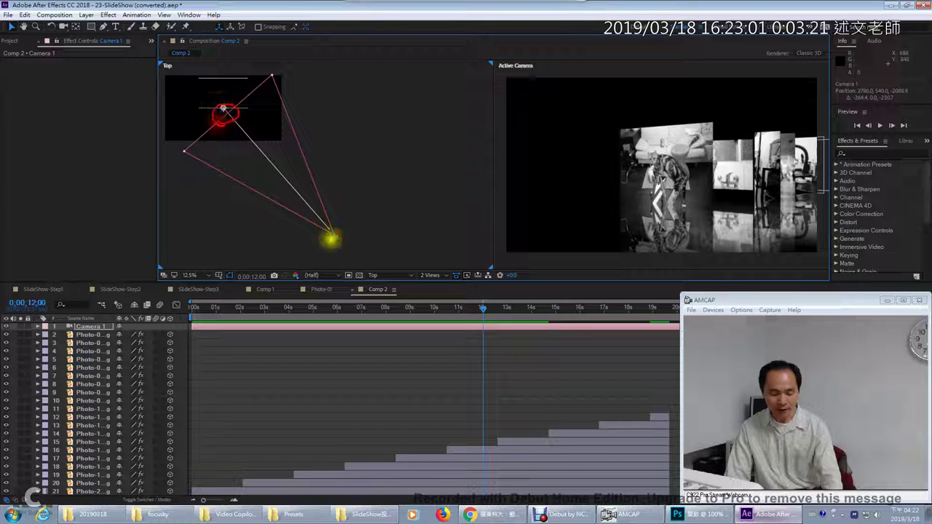
{"action": "mouse_move", "coordinate": [328, 240]}
{"action": "left_mouse_down"}
{"action": "mouse_move", "coordinate": [368, 227]}
{"action": "mouse_move", "coordinate": [345, 256]}
{"action": "left_mouse_up"}
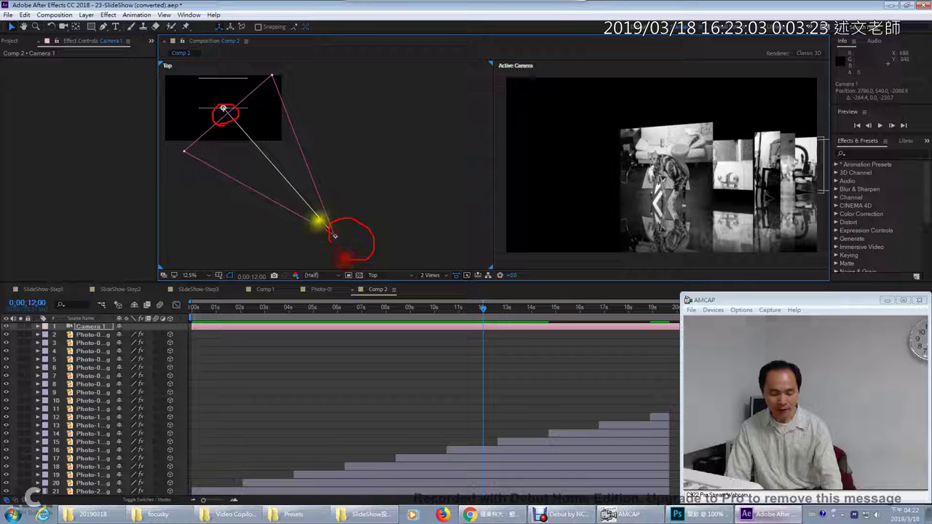
{"action": "mouse_move", "coordinate": [313, 91]}
{"action": "left_mouse_down"}
{"action": "mouse_move", "coordinate": [254, 104]}
{"action": "mouse_move", "coordinate": [258, 95]}
{"action": "mouse_move", "coordinate": [274, 114]}
{"action": "left_mouse_up"}
{"action": "mouse_move", "coordinate": [397, 145]}
{"action": "left_mouse_down"}
{"action": "mouse_move", "coordinate": [354, 210]}
{"action": "mouse_move", "coordinate": [373, 198]}
{"action": "left_mouse_up"}
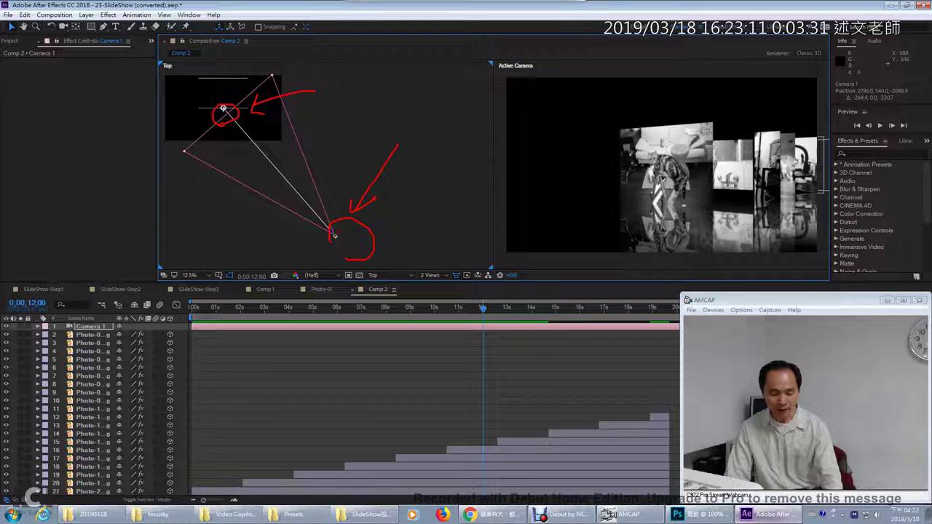
{"action": "left_click", "coordinate": [335, 235]}
{"action": "left_click_drag", "start_coordinate": [229, 77], "coordinate": [210, 131]}
{"action": "left_click_drag", "start_coordinate": [199, 93], "coordinate": [251, 137]}
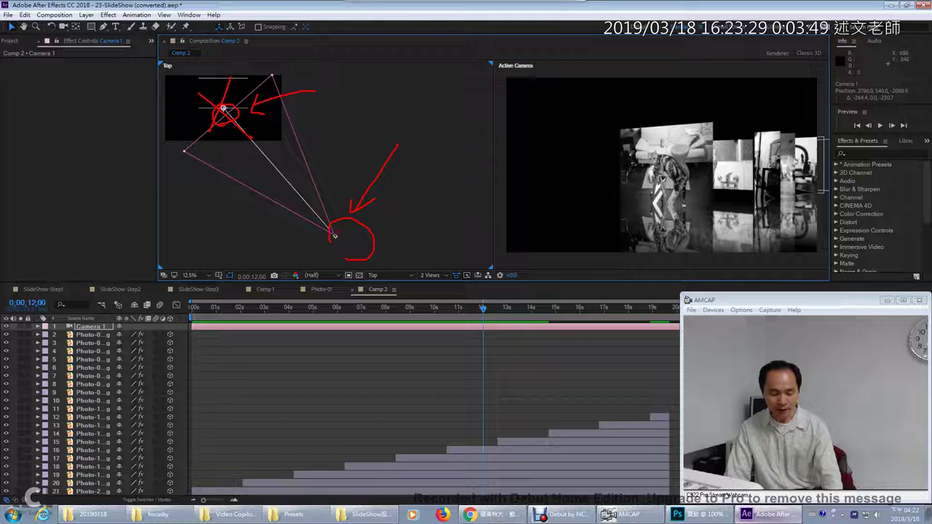
{"action": "left_click", "coordinate": [203, 122]}
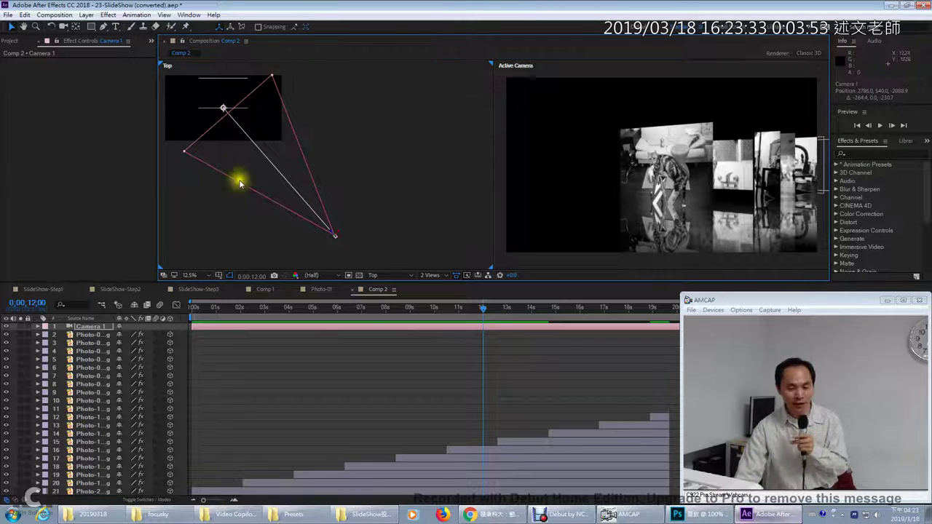
{"action": "left_click", "coordinate": [485, 515]}
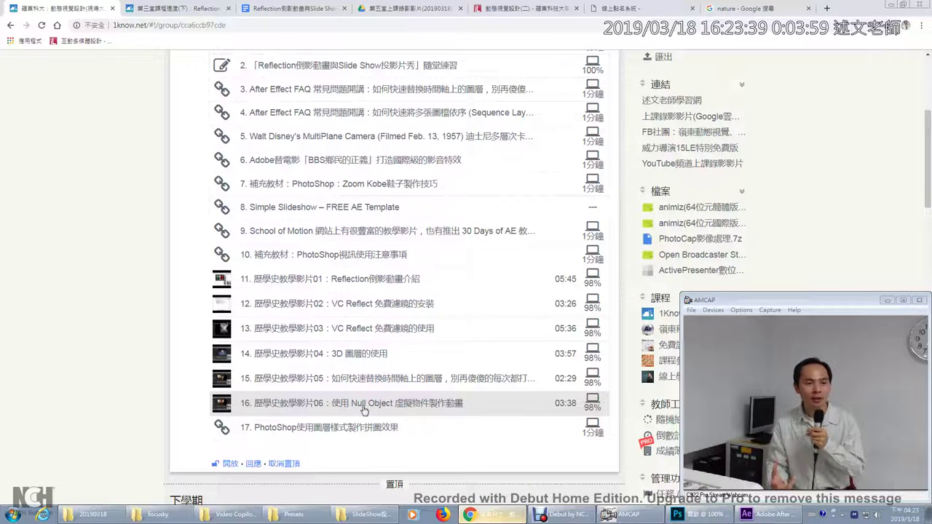
{"action": "left_click", "coordinate": [765, 516]}
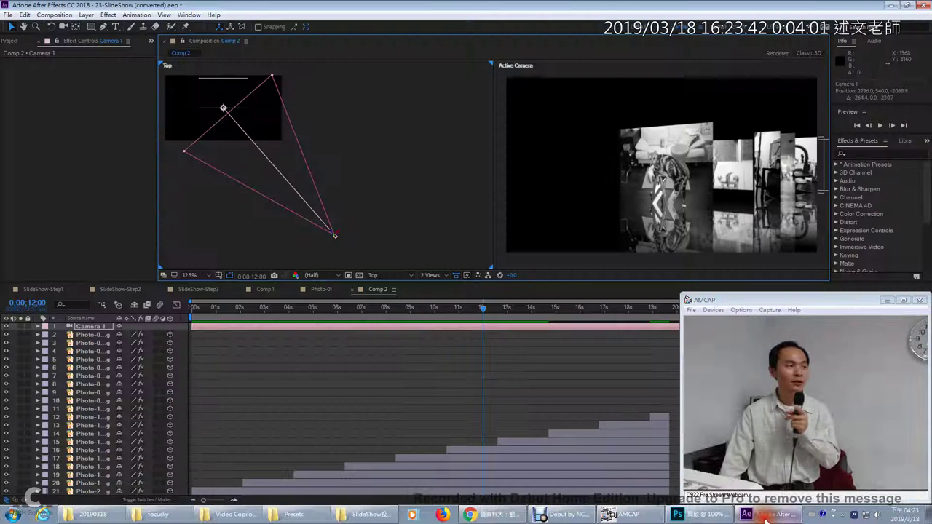
Add a null object to Comp 2 and make it a 3D layer
{"action": "left_click", "coordinate": [86, 15]}
{"action": "mouse_move", "coordinate": [100, 26]}
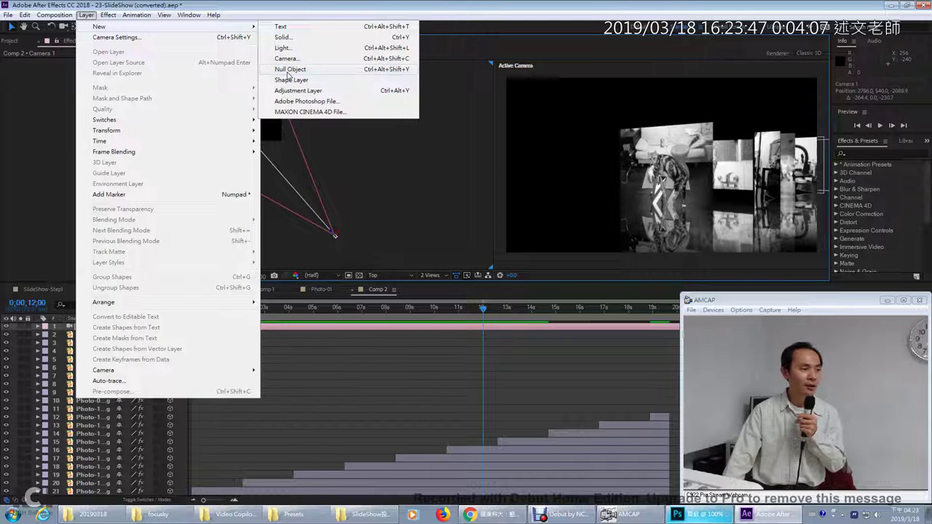
{"action": "left_click", "coordinate": [289, 70]}
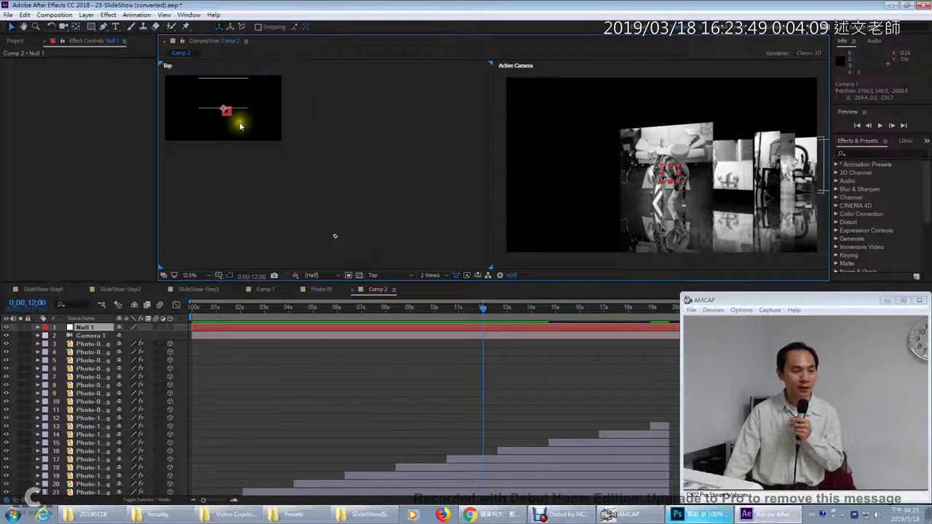
{"action": "left_click", "coordinate": [172, 329]}
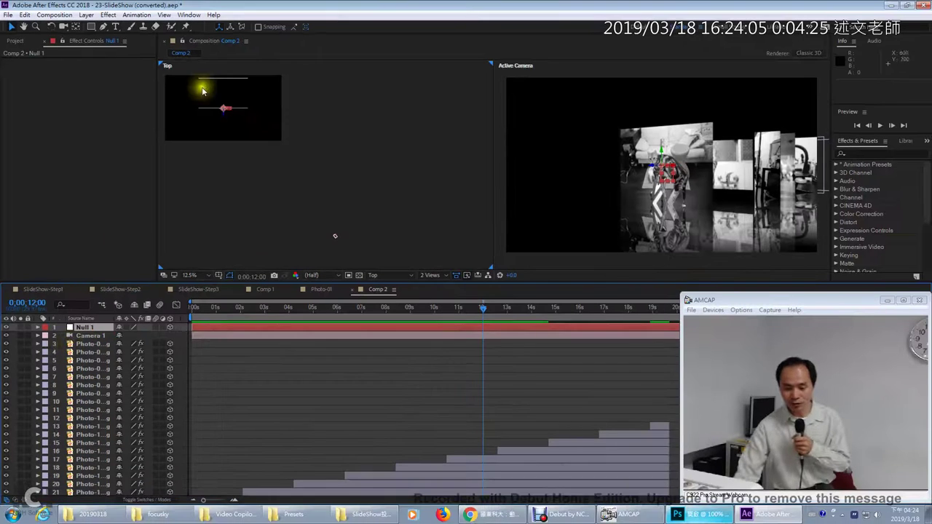
Show the Parent column in the timeline and parent Camera 1 to Null 1
{"action": "mouse_move", "coordinate": [187, 321]}
{"action": "left_mouse_down"}
{"action": "mouse_move", "coordinate": [246, 319]}
{"action": "mouse_move", "coordinate": [178, 326]}
{"action": "left_mouse_up"}
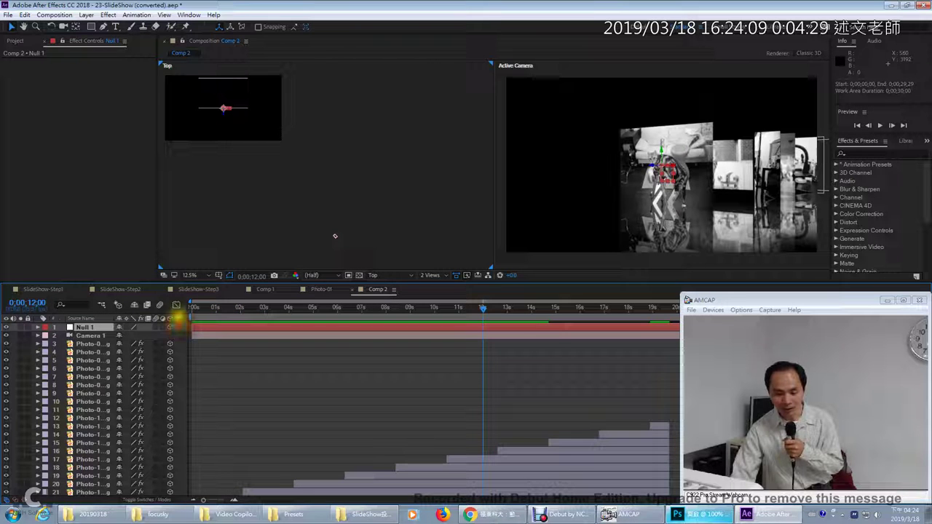
{"action": "left_click", "coordinate": [178, 321]}
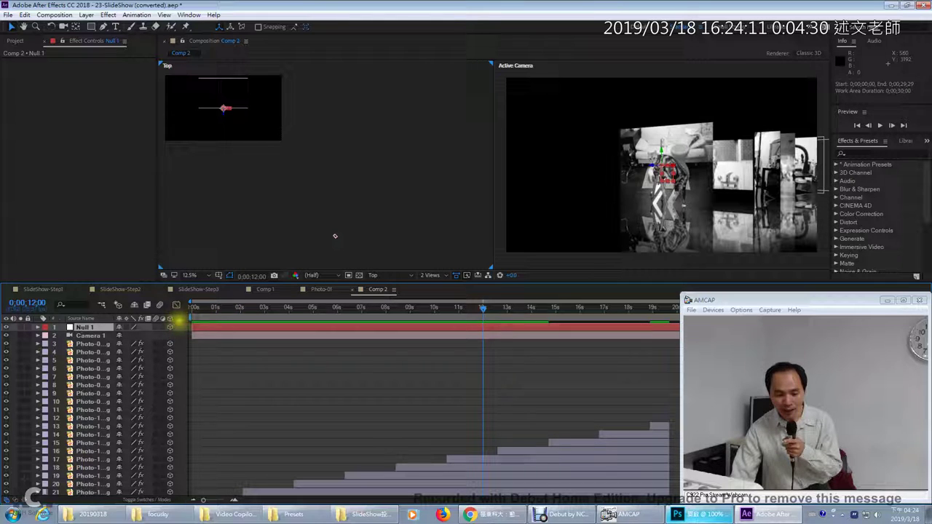
{"action": "right_click", "coordinate": [178, 321]}
{"action": "right_click", "coordinate": [218, 349]}
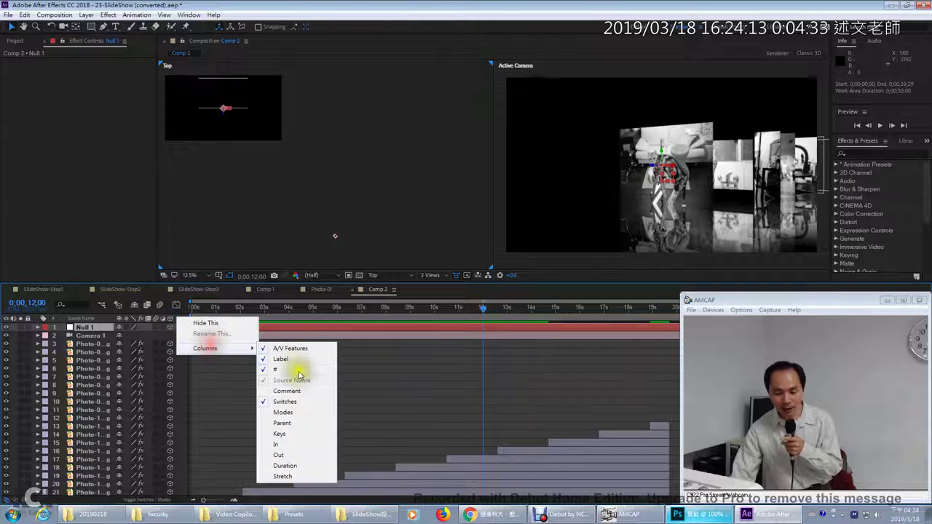
{"action": "left_click", "coordinate": [283, 423]}
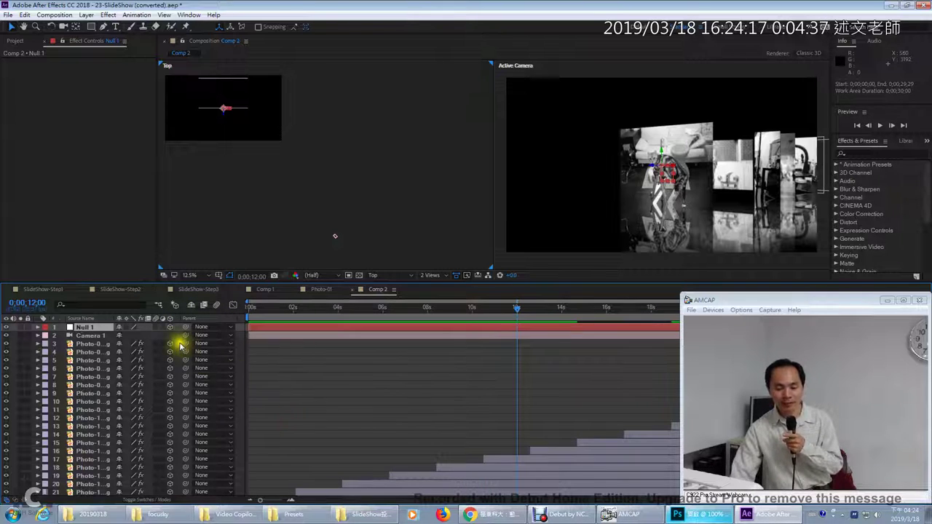
{"action": "left_click_drag", "start_coordinate": [185, 335], "coordinate": [91, 329]}
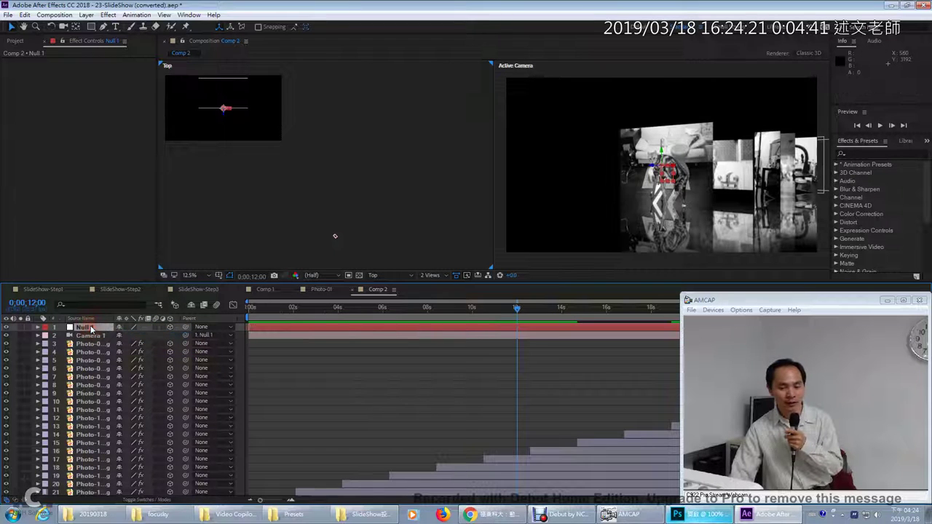
Go to 0;00;08;10 and start keyframing the Position of Null 1
{"action": "left_click", "coordinate": [92, 331]}
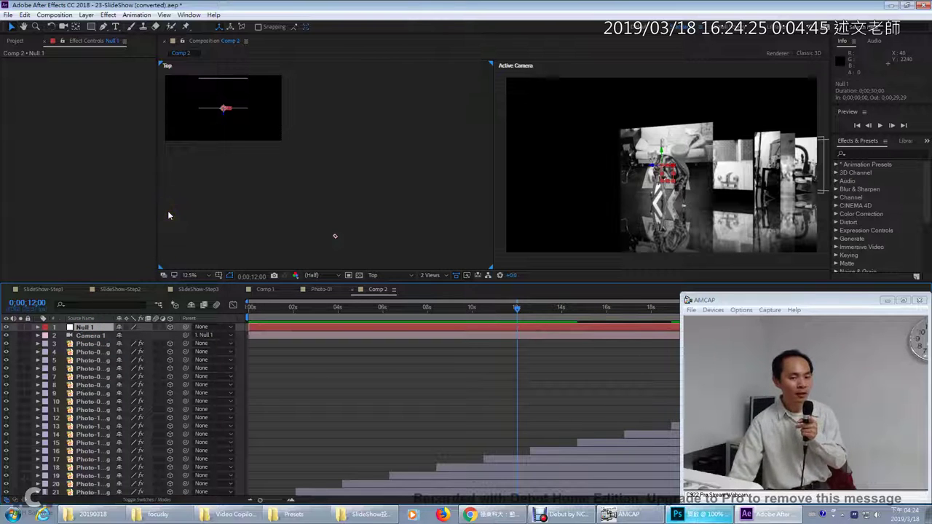
{"action": "left_click_drag", "start_coordinate": [516, 312], "coordinate": [435, 319]}
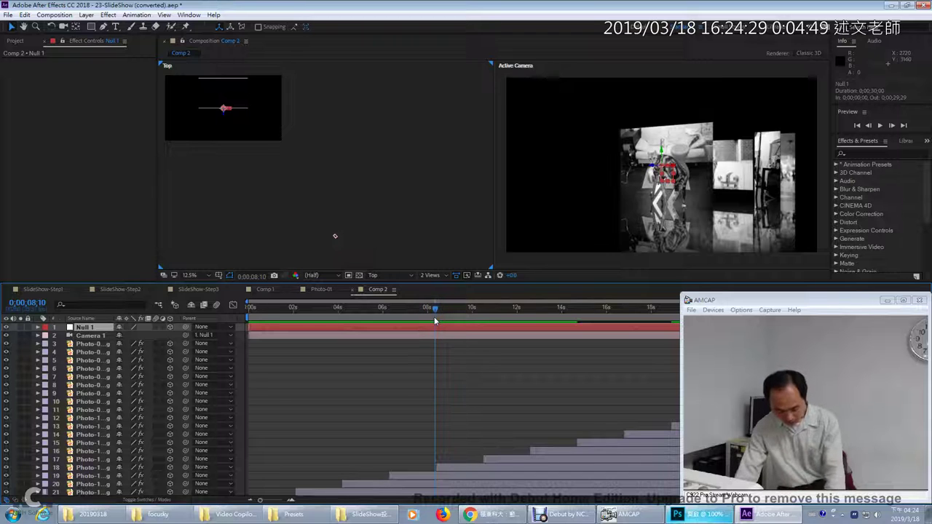
{"action": "key", "text": "p"}
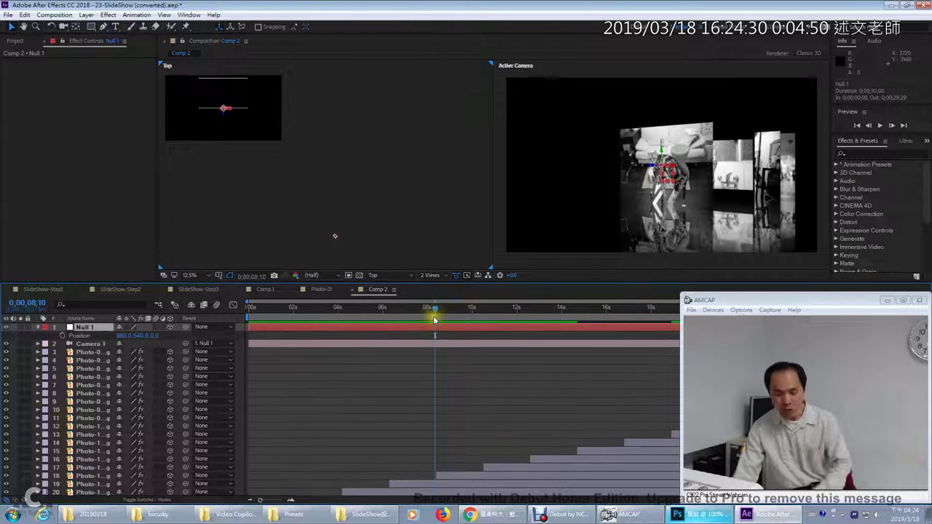
{"action": "left_click", "coordinate": [64, 336]}
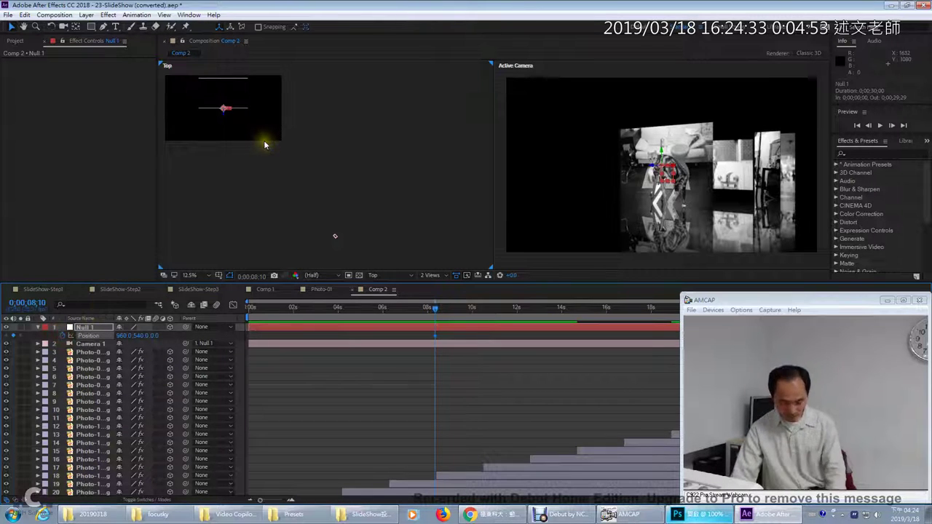
At 0;00;15;01, push Null 1 back along the Z axis to about 926 in the Top view, and scrub through the camera move
{"action": "scroll", "coordinate": [284, 204], "scroll_direction": "up", "scroll_amount": 4}
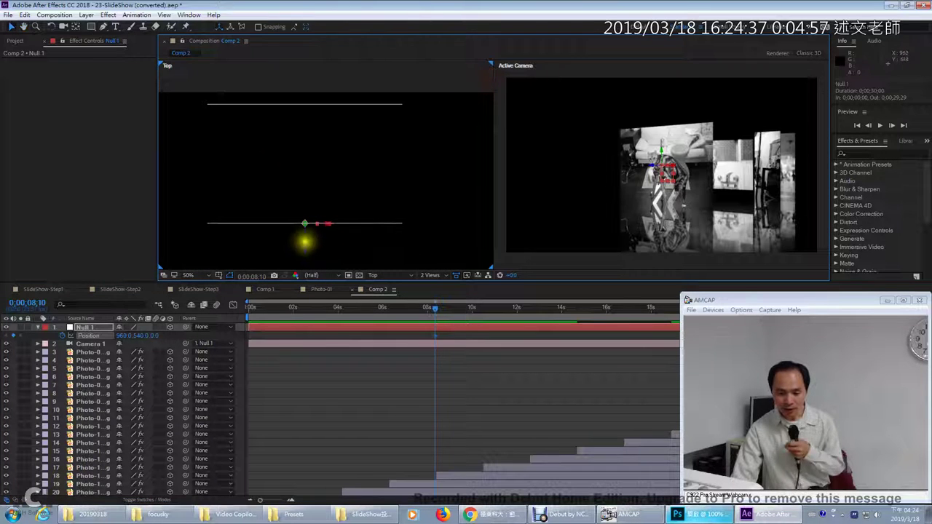
{"action": "left_click_drag", "start_coordinate": [305, 244], "coordinate": [340, 20]}
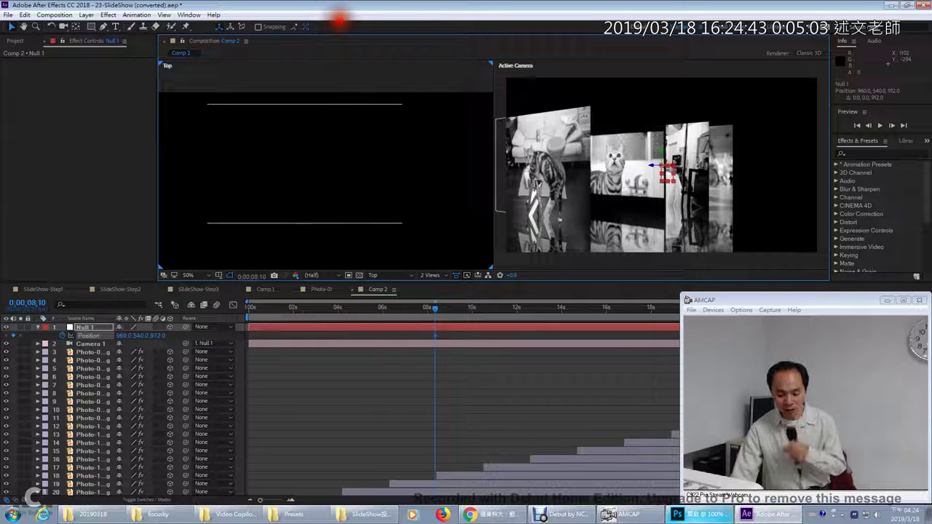
{"action": "key", "text": "ctrl+z"}
{"action": "left_click_drag", "start_coordinate": [435, 308], "coordinate": [585, 314]}
{"action": "left_click_drag", "start_coordinate": [303, 245], "coordinate": [311, 22]}
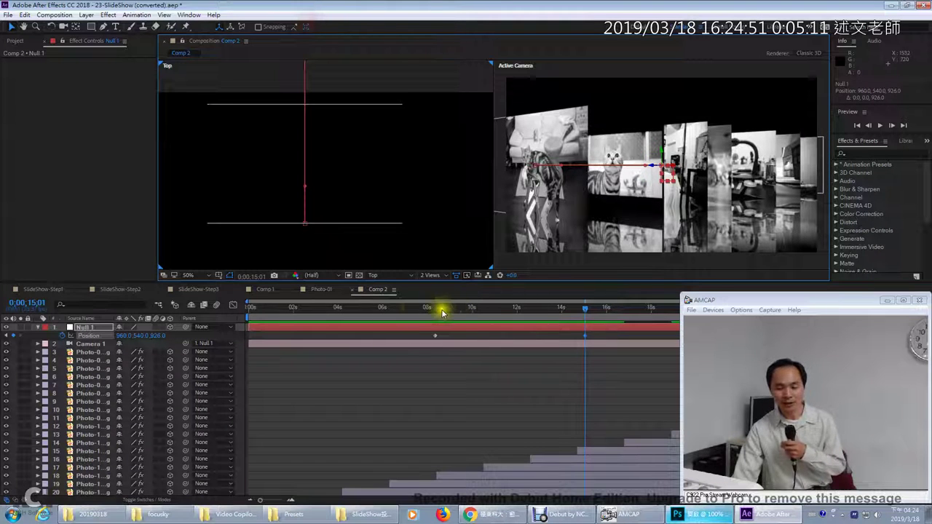
{"action": "left_click_drag", "start_coordinate": [410, 309], "coordinate": [631, 311]}
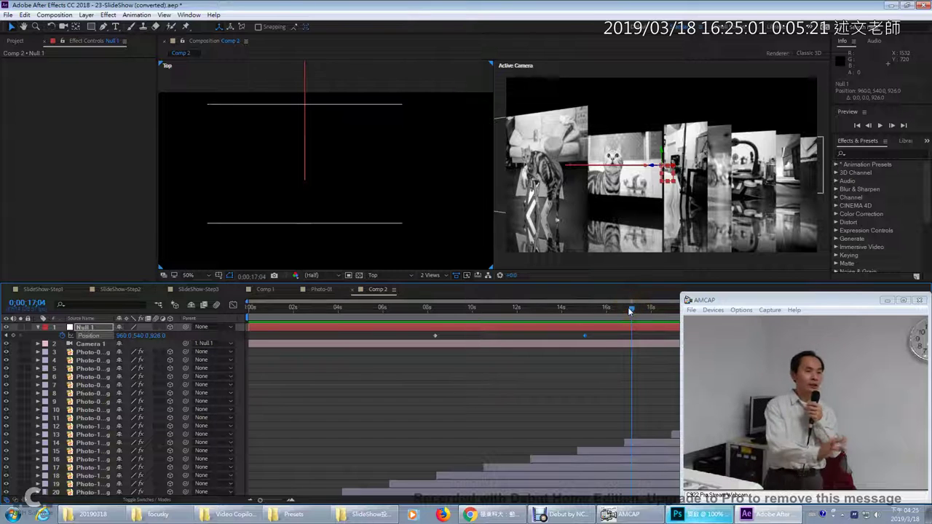